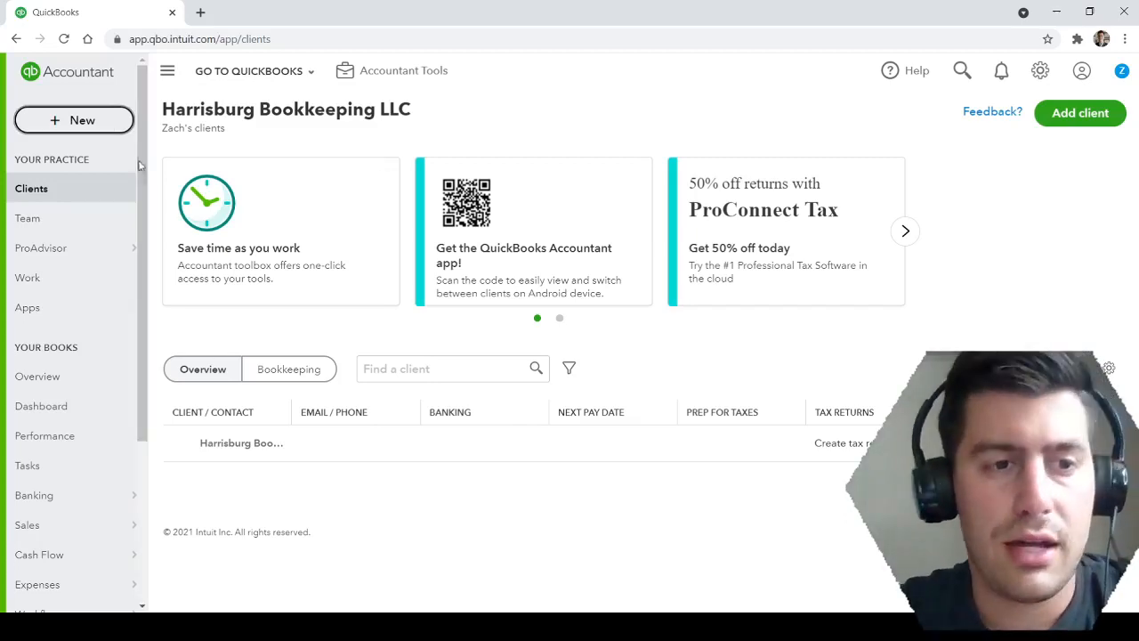
- Start a new expense with the Wells Fargo account as its payment account
click(58, 121)
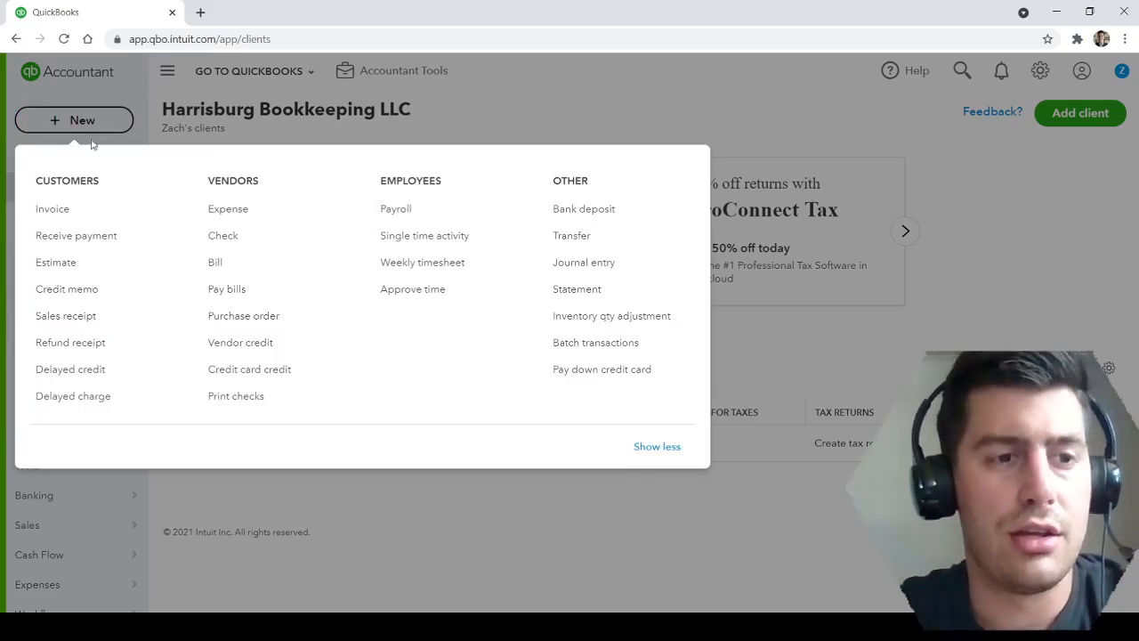
click(259, 212)
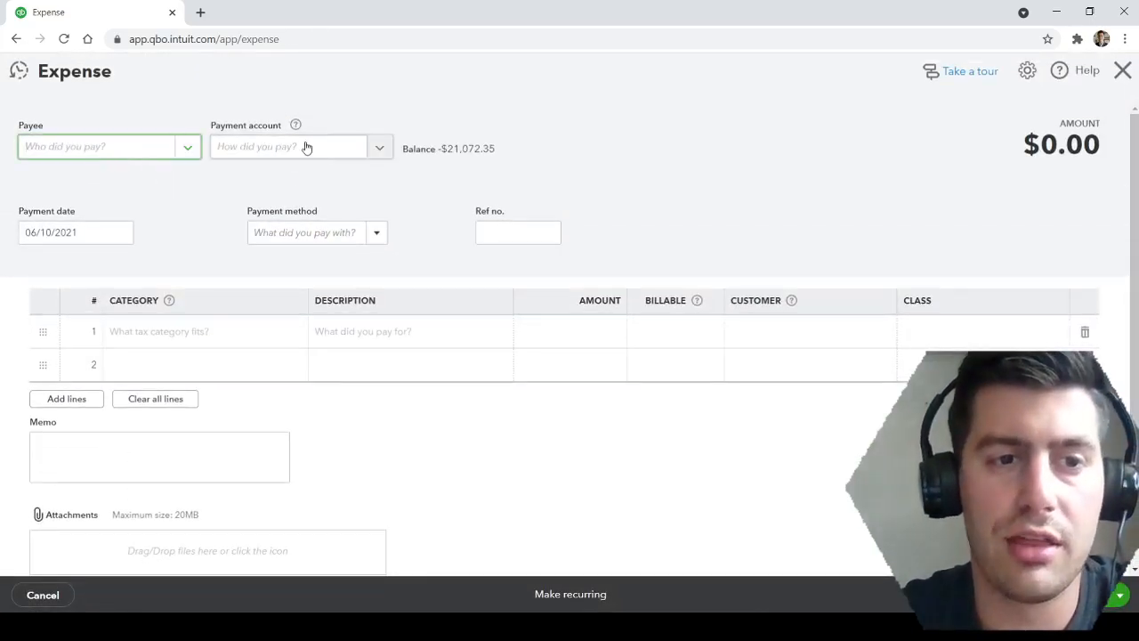
click(307, 152)
click(618, 150)
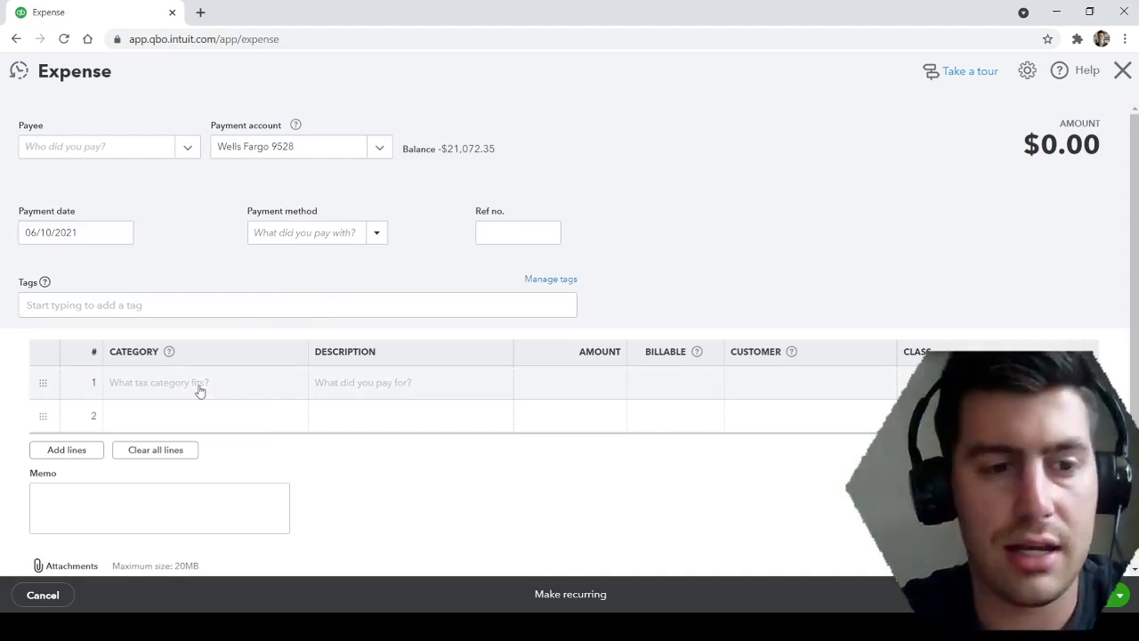
- On the first expense line, set the category to Insurance and the description to "Red Rose Insurance"
click(250, 384)
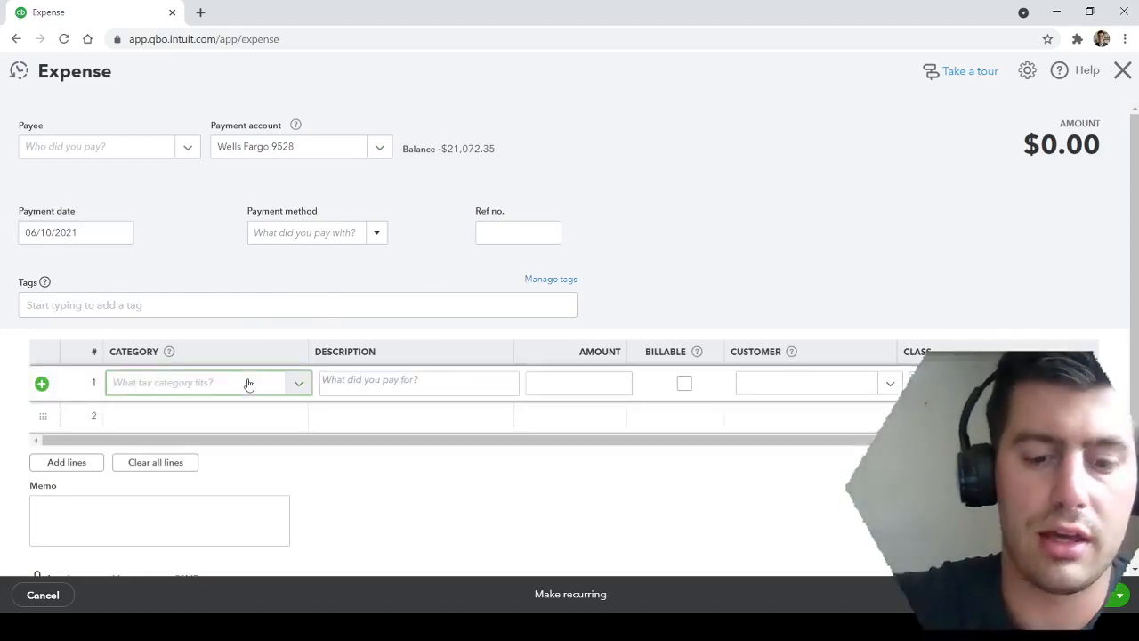
text(Insu)
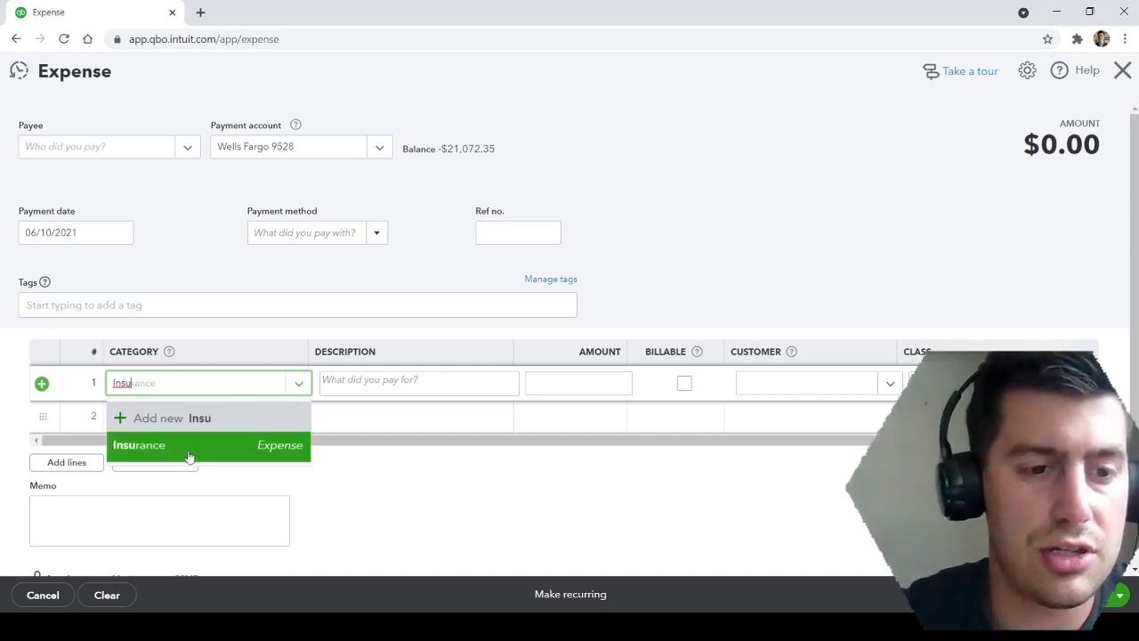
click(189, 457)
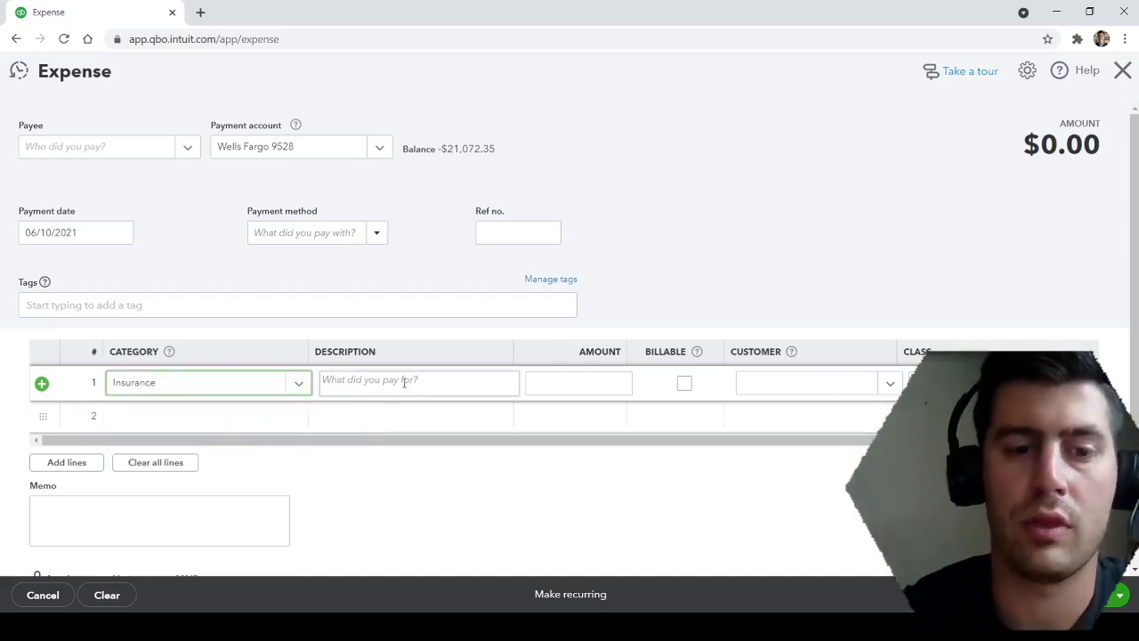
click(404, 383)
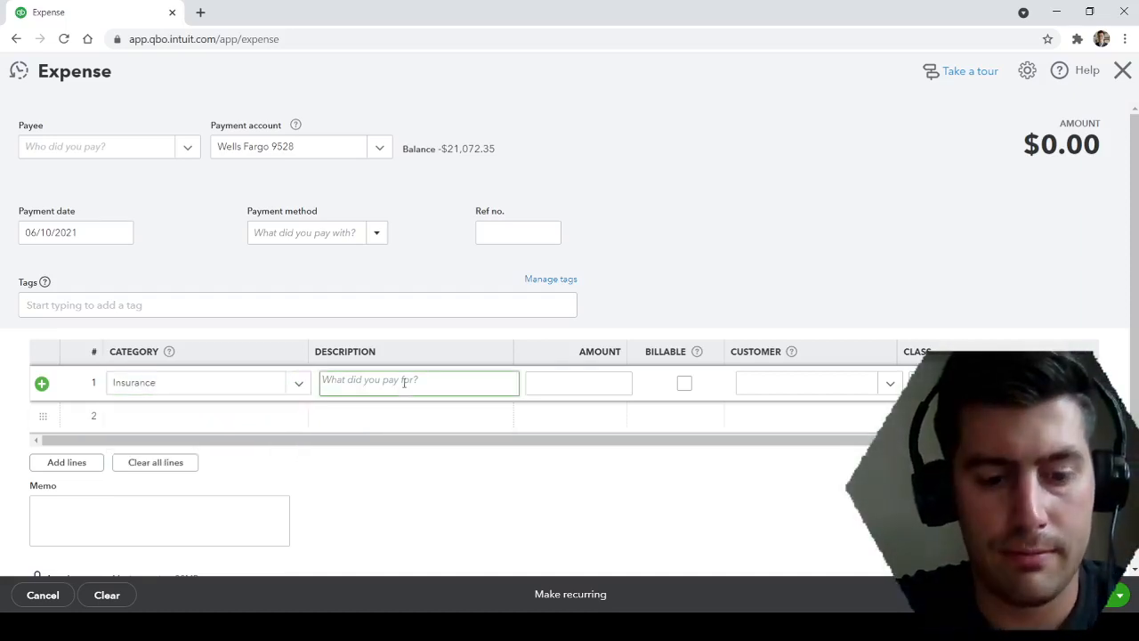
text(Rec)
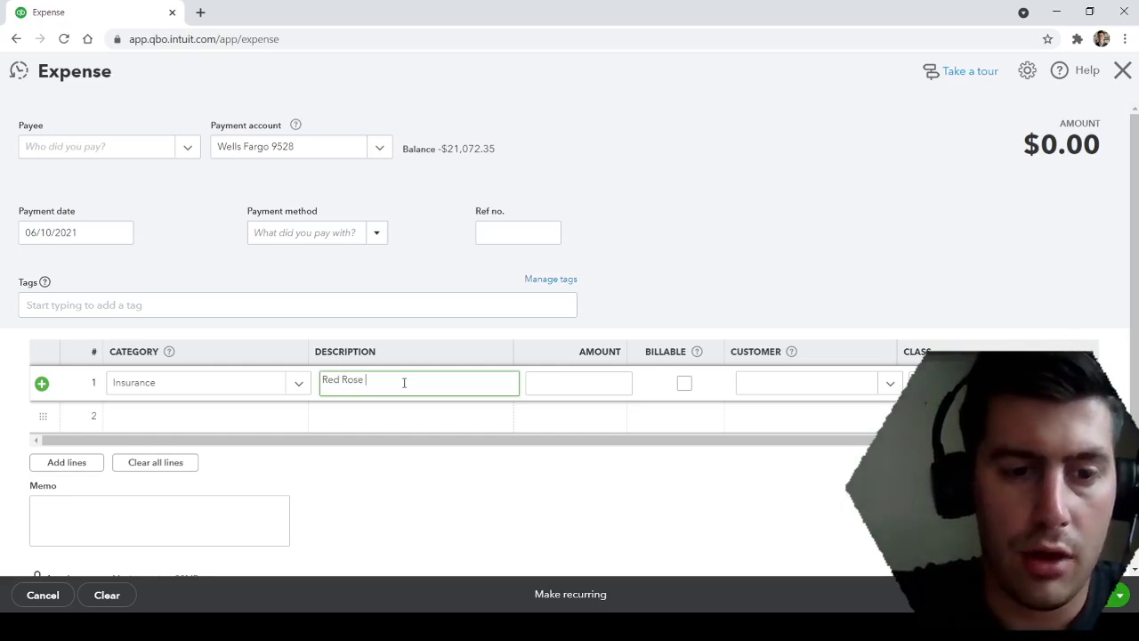
text( Rose Insurance)
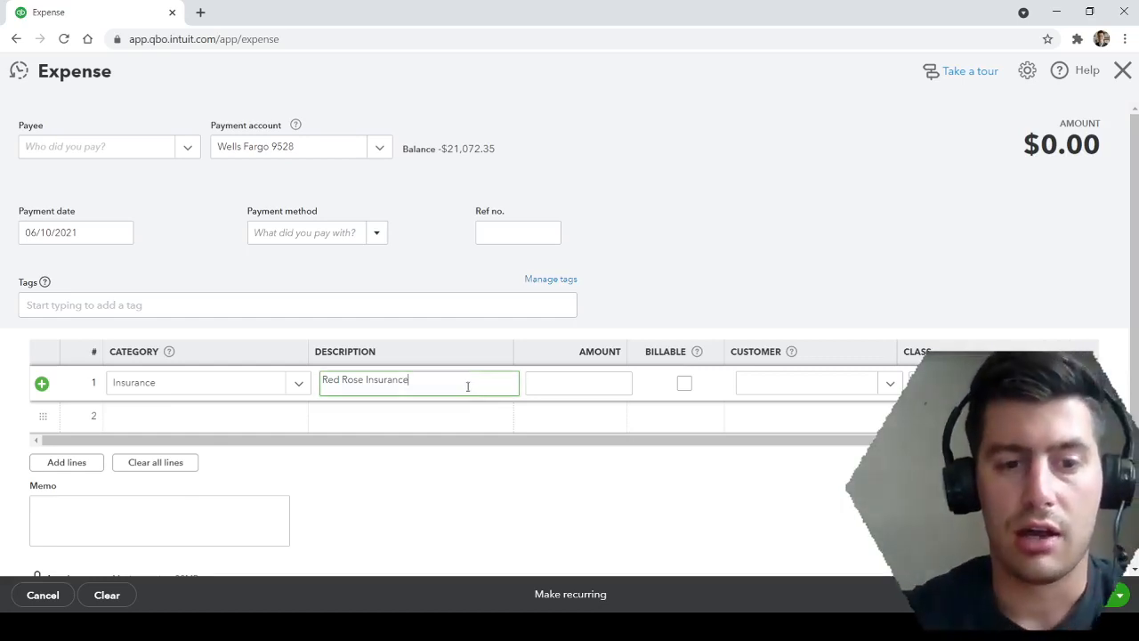
- Enter an amount of 10,000 on the insurance line, save the expense and dismiss the notification
click(570, 388)
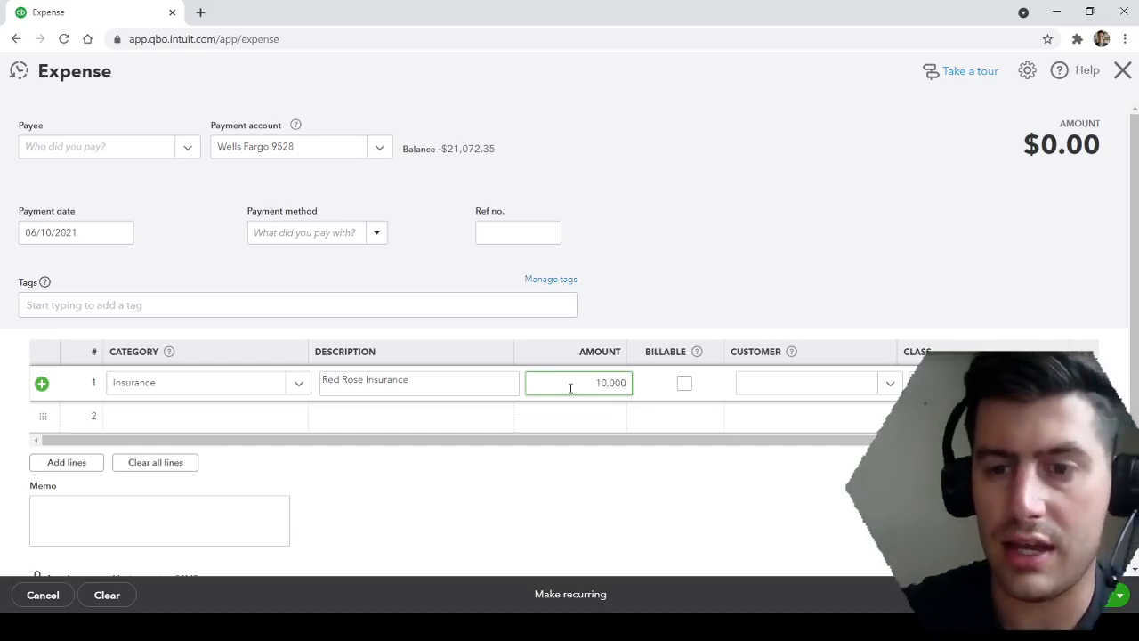
text(10,000)
click(700, 242)
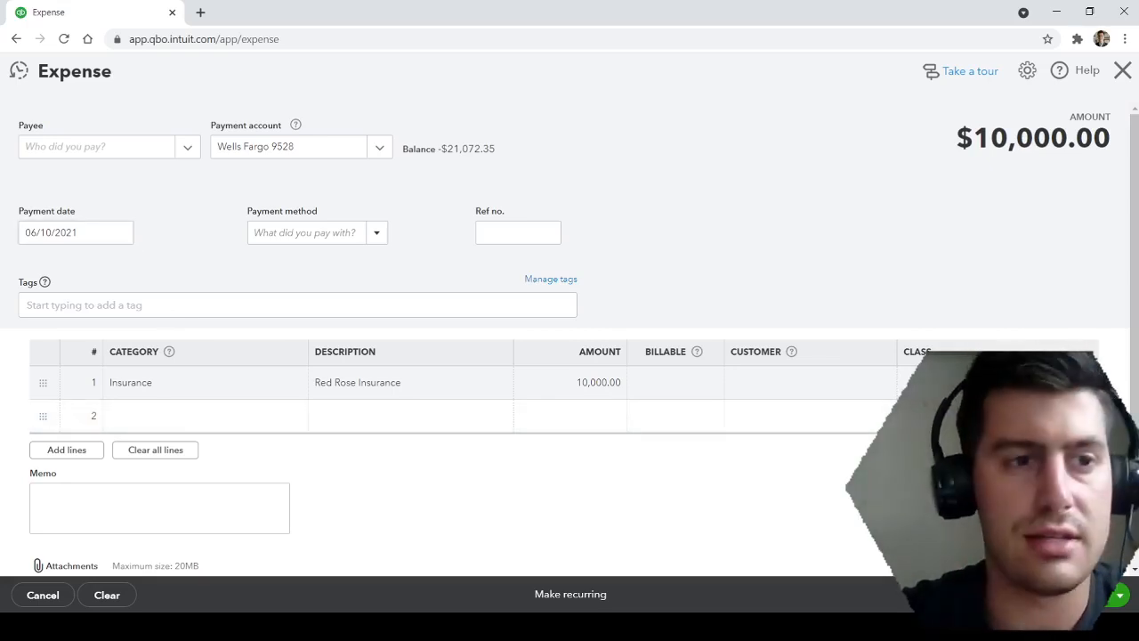
click(1064, 594)
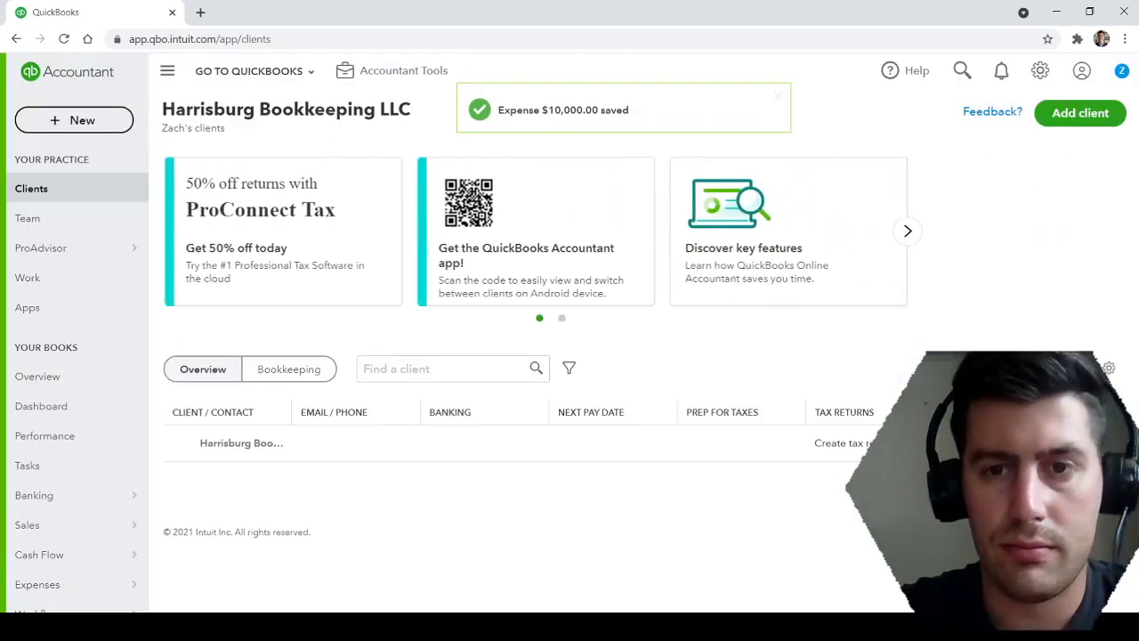
click(778, 98)
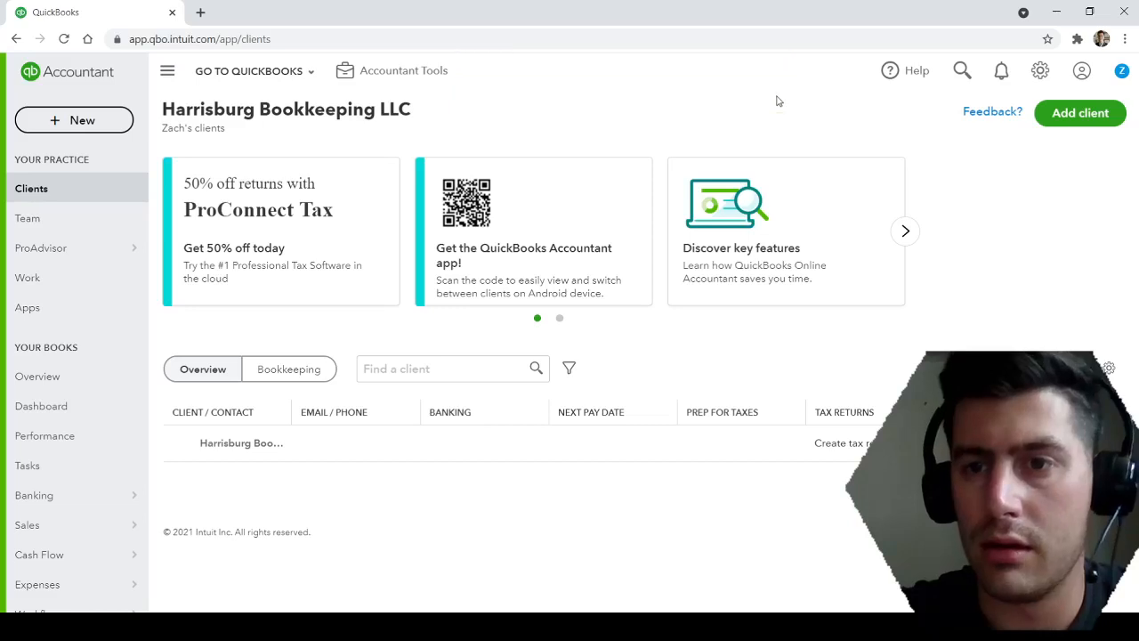
- Search the transactions for 10,000 and open the saved insurance expense
click(963, 76)
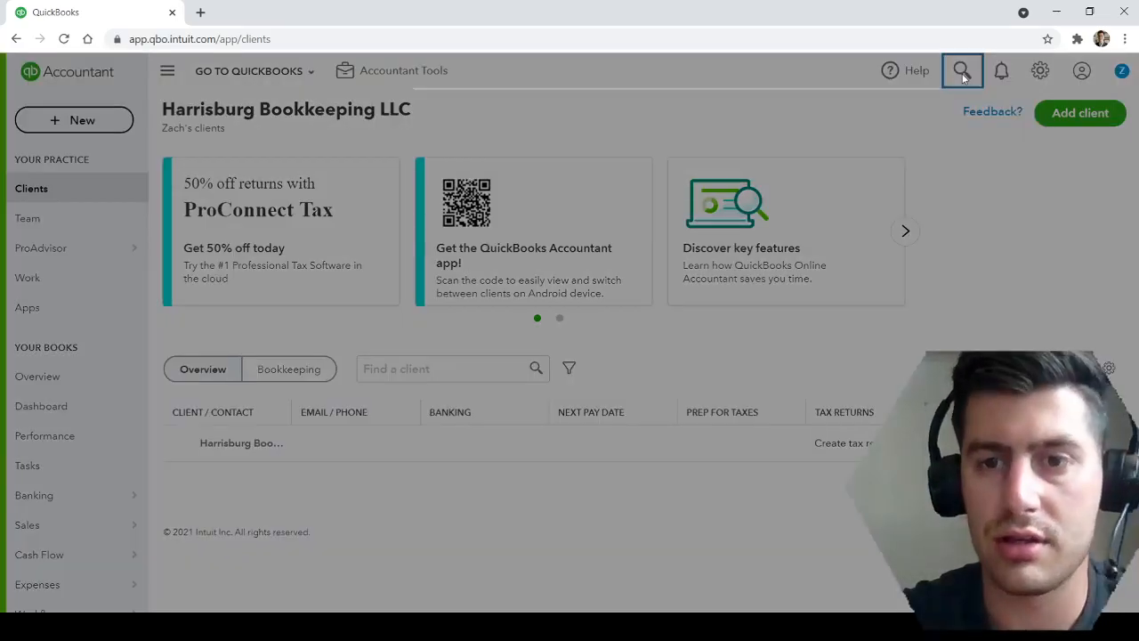
text(10,000)
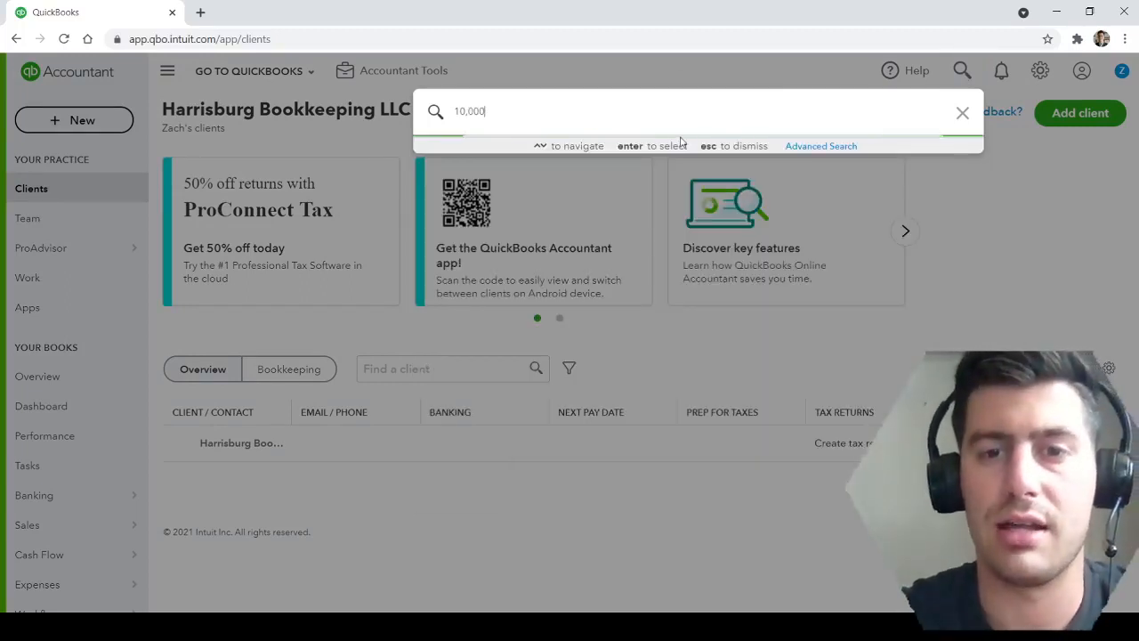
click(652, 158)
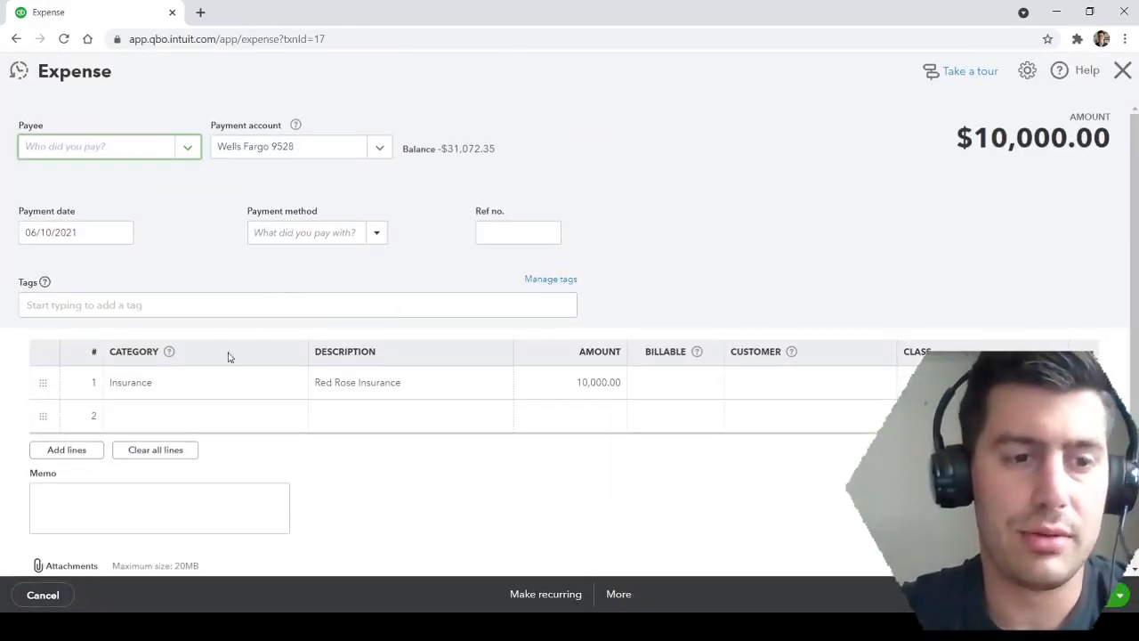
- Clear the category on the first expense line and start adding a new category called "Prepaid Expense"
click(196, 382)
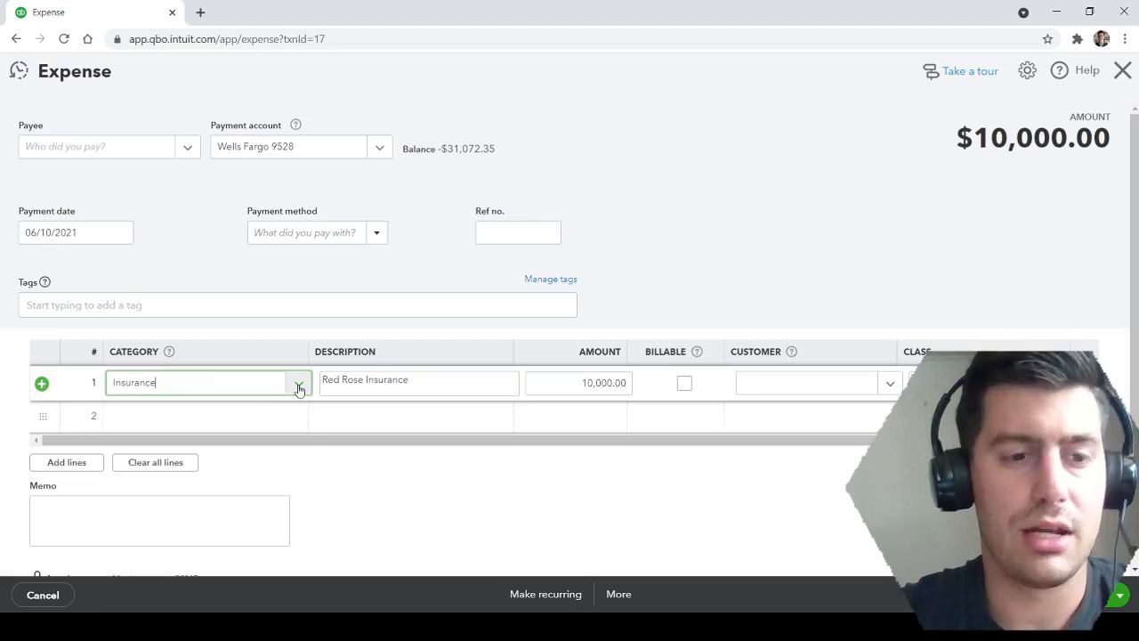
click(299, 384)
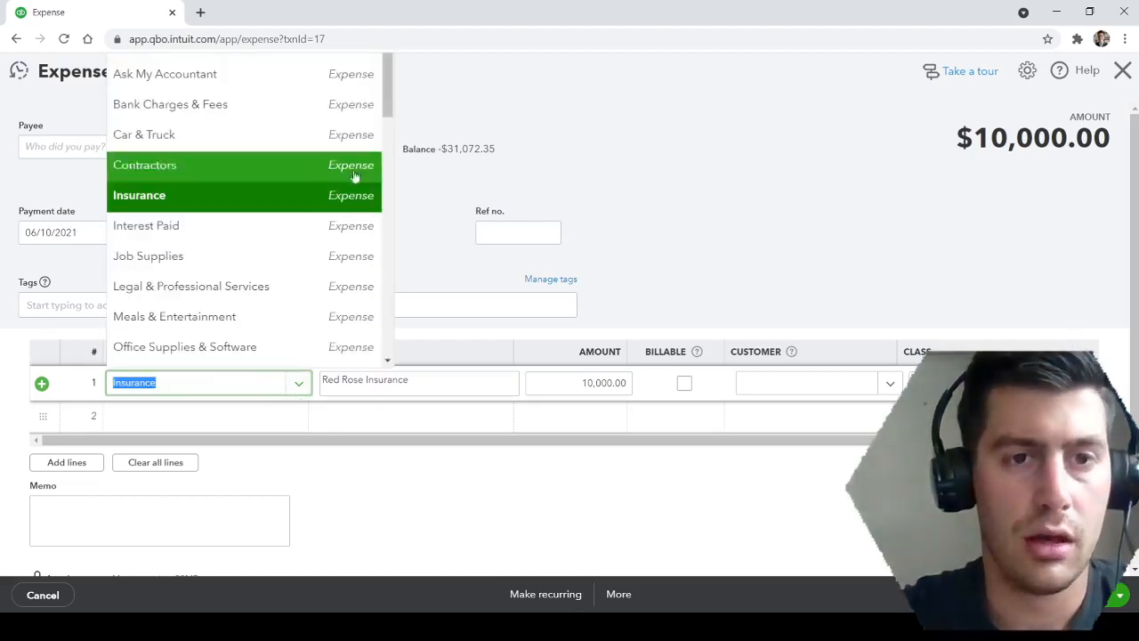
key(BackSpace)
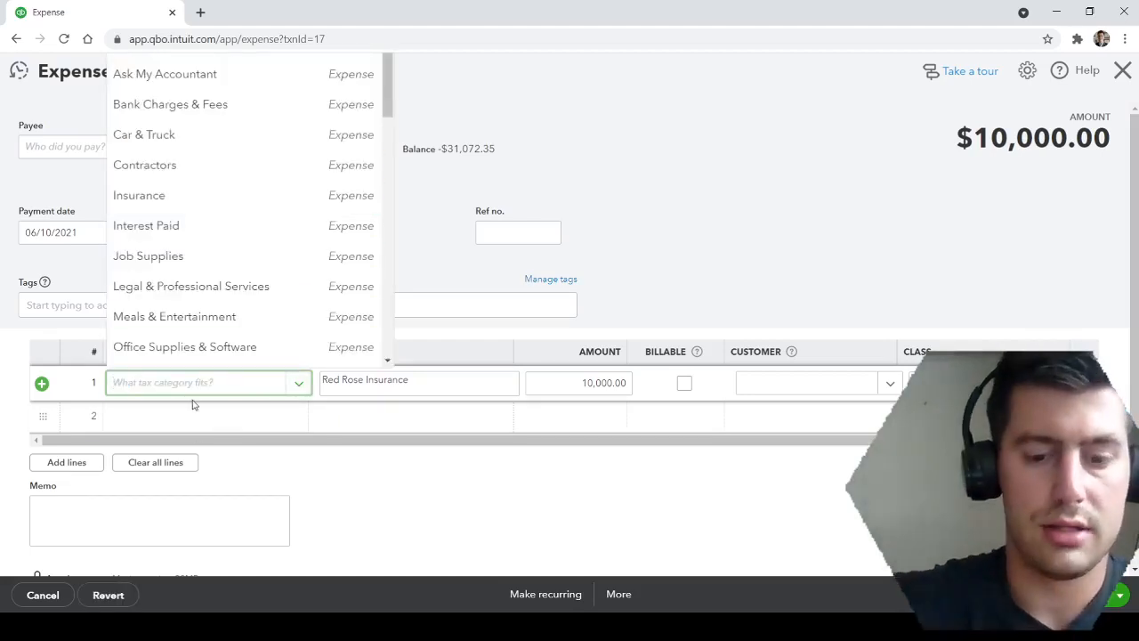
text(Prepaid)
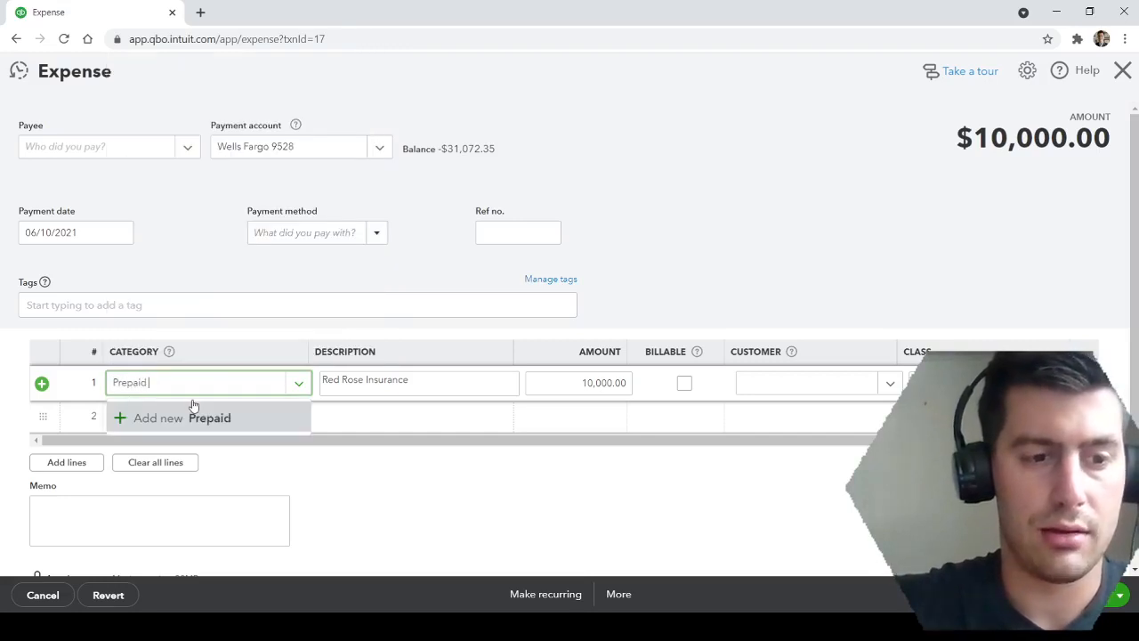
text( Expense)
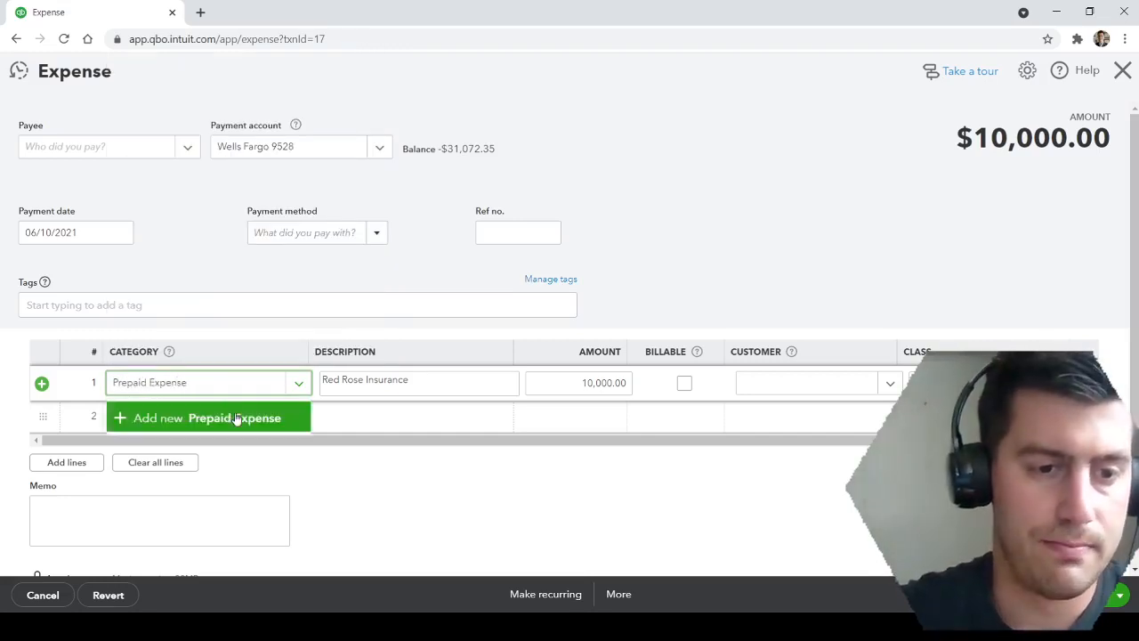
click(235, 416)
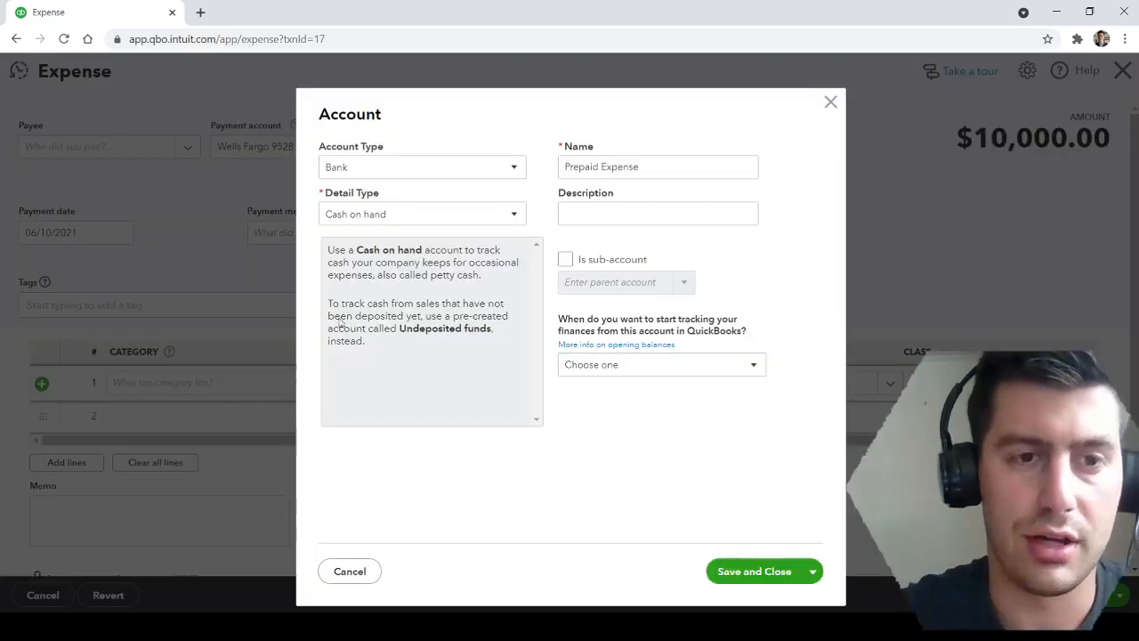
- Try Other Assets as the new account's type and look through its detail types
click(445, 165)
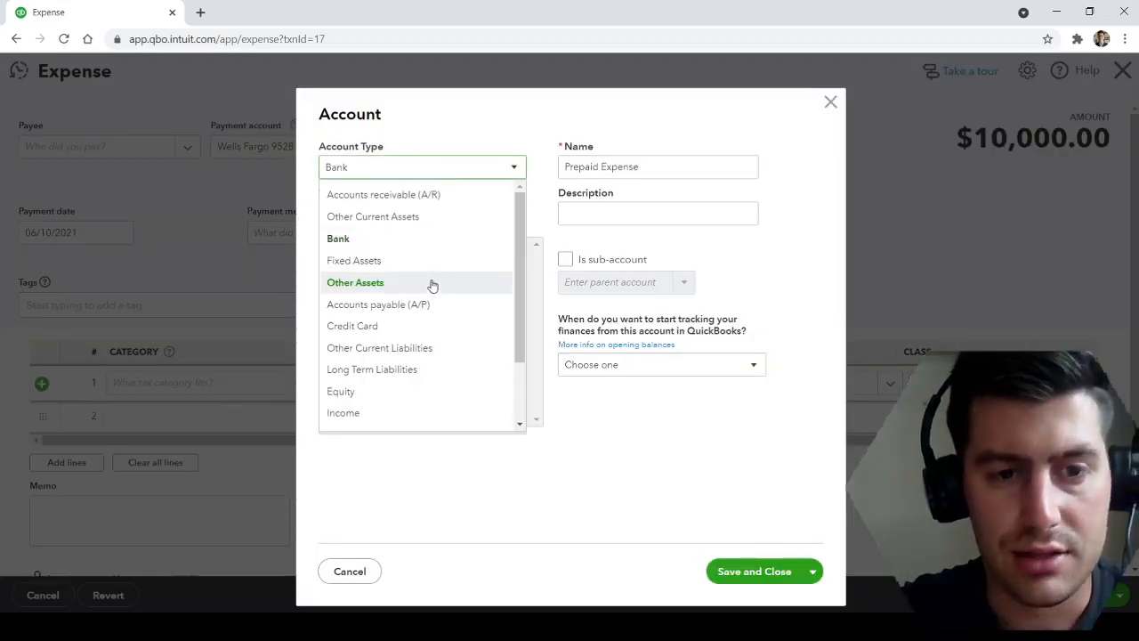
click(433, 283)
click(512, 216)
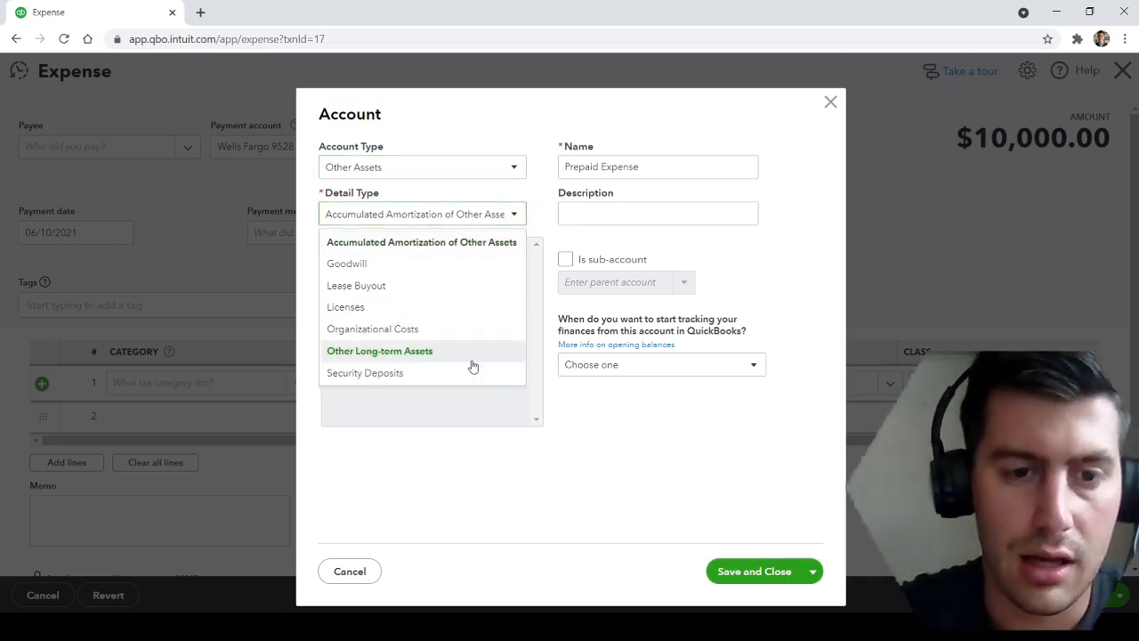
click(517, 219)
click(516, 216)
click(516, 212)
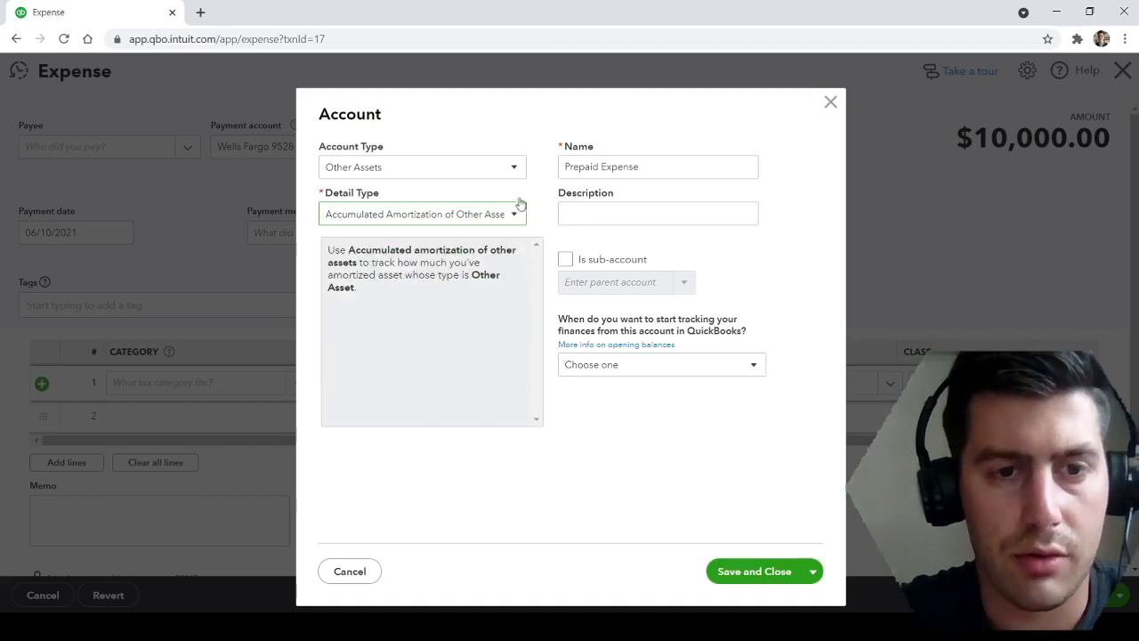
- Set the new account's type to Other Current Assets and its detail type to Prepaid Expenses
click(518, 169)
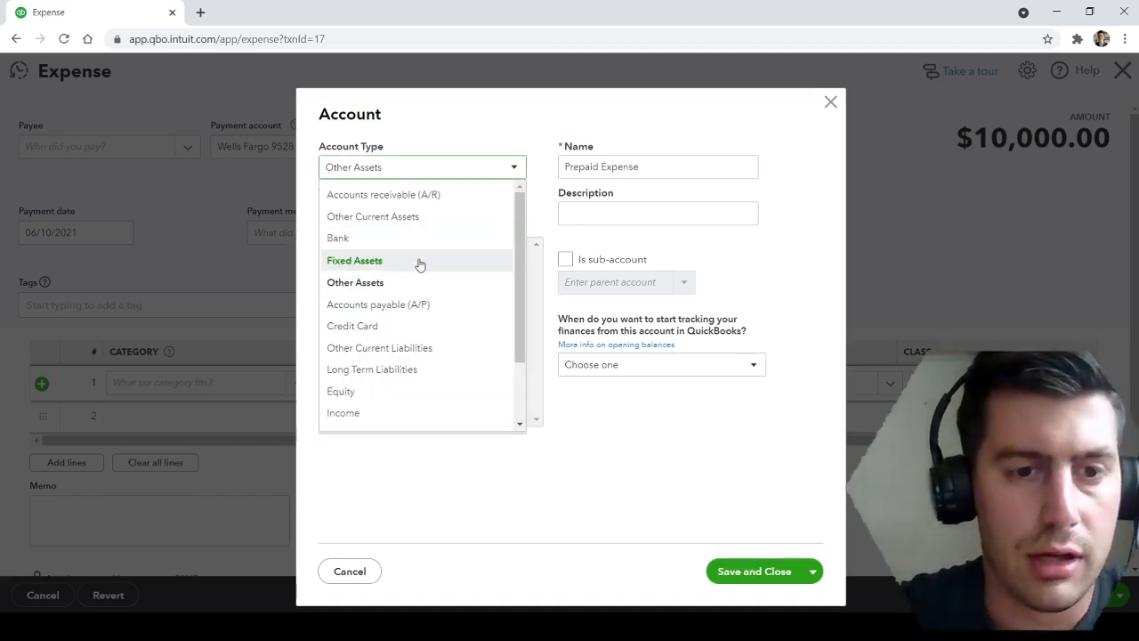
click(444, 218)
click(500, 215)
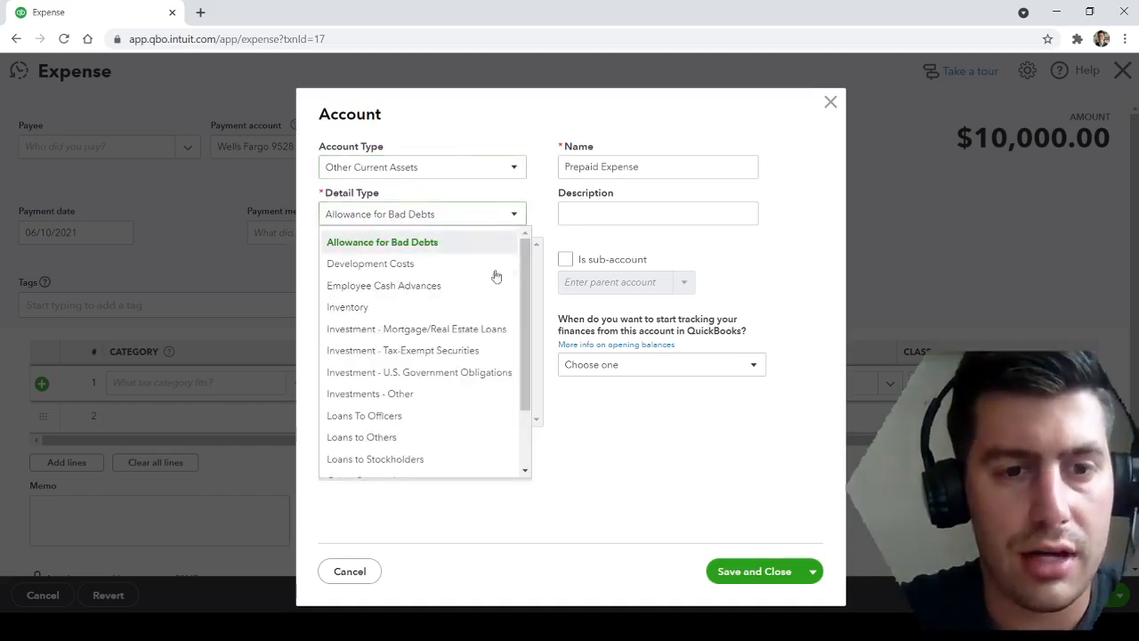
scroll(460, 432, down, 1)
scroll(460, 432, down, 1)
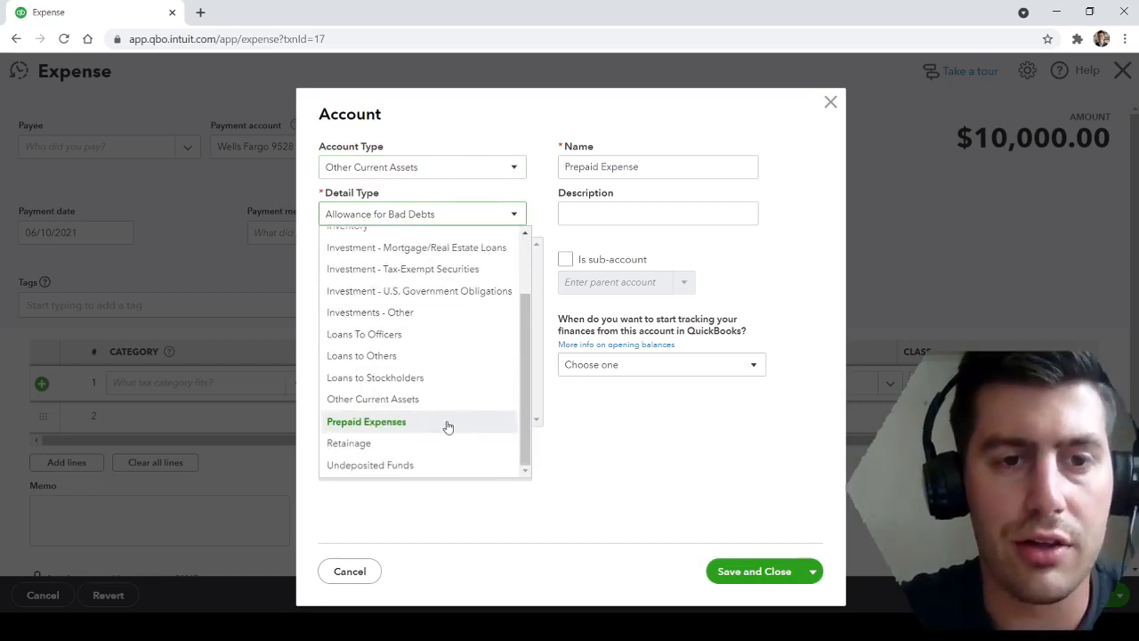
click(447, 426)
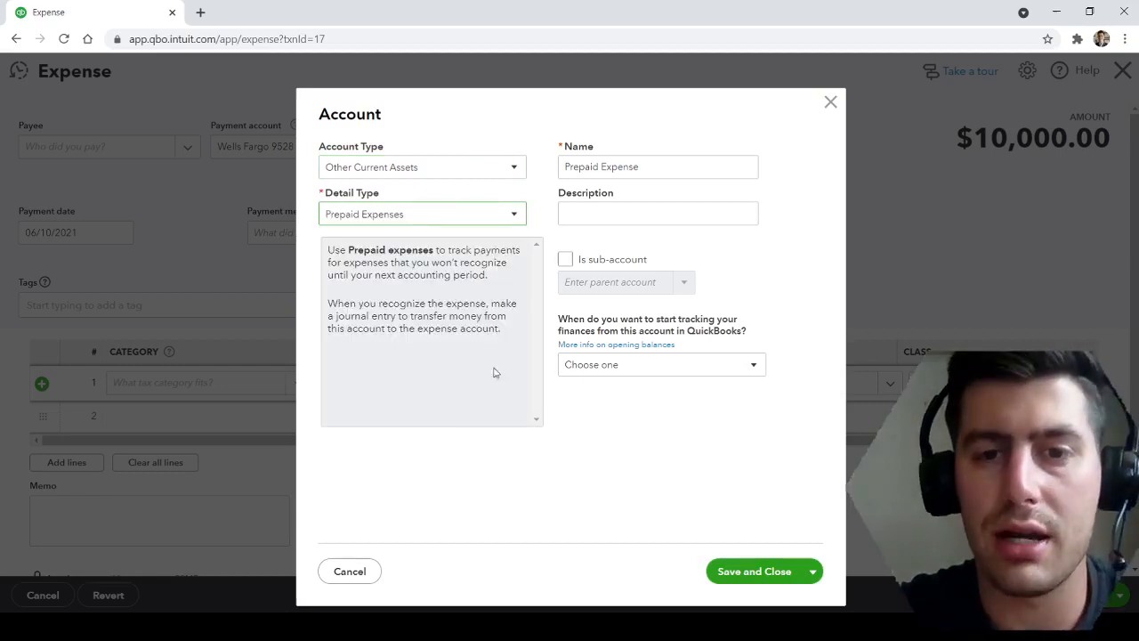
- Rename the new account "Prepaid Insurance" and save it as the category of the expense line
triple_click(658, 168)
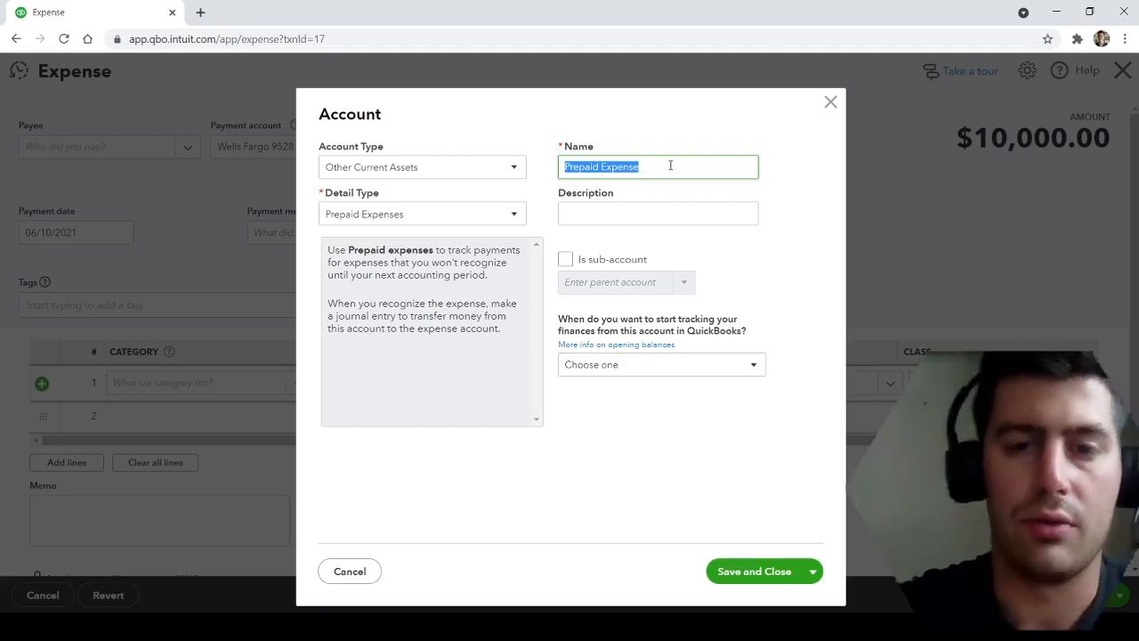
text(In)
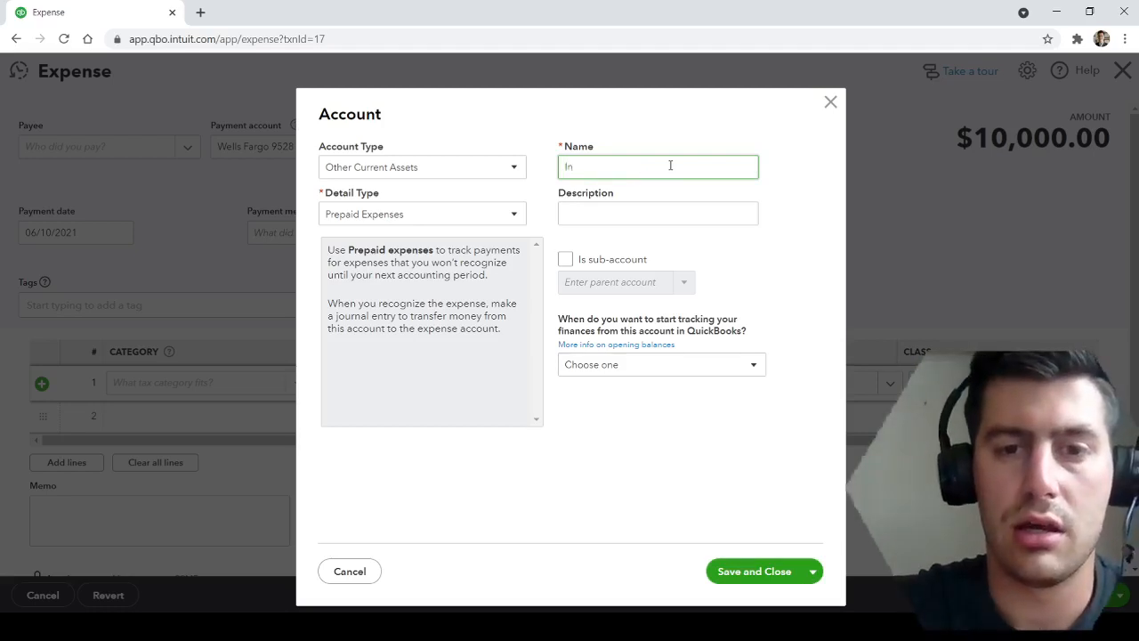
key(BackSpace)
key(BackSpace)
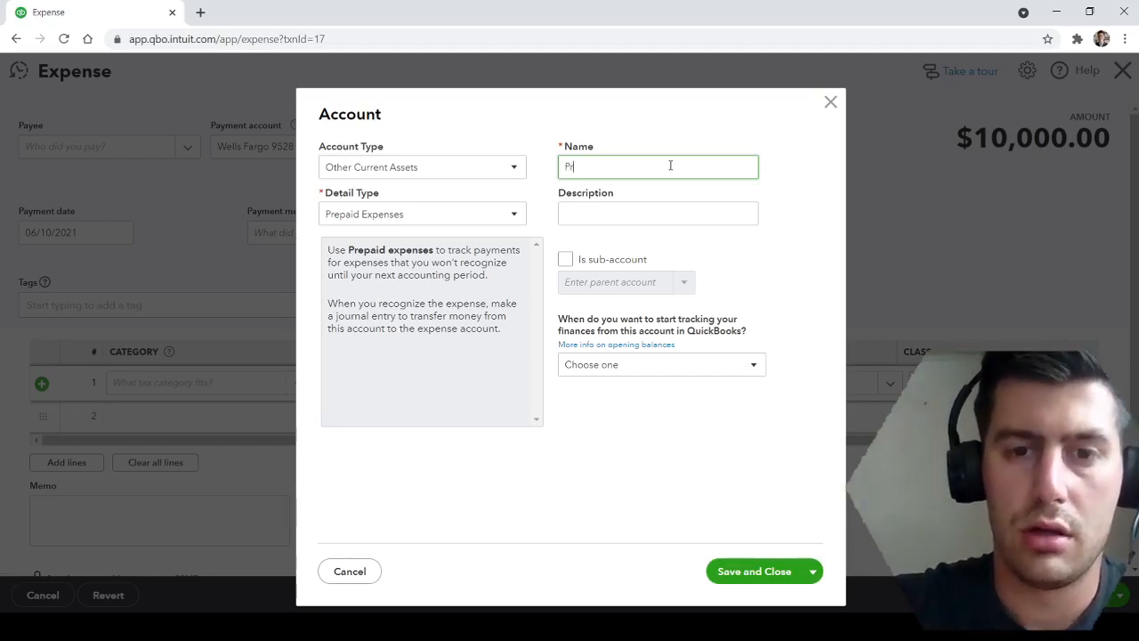
text(Prepaid Insuranc)
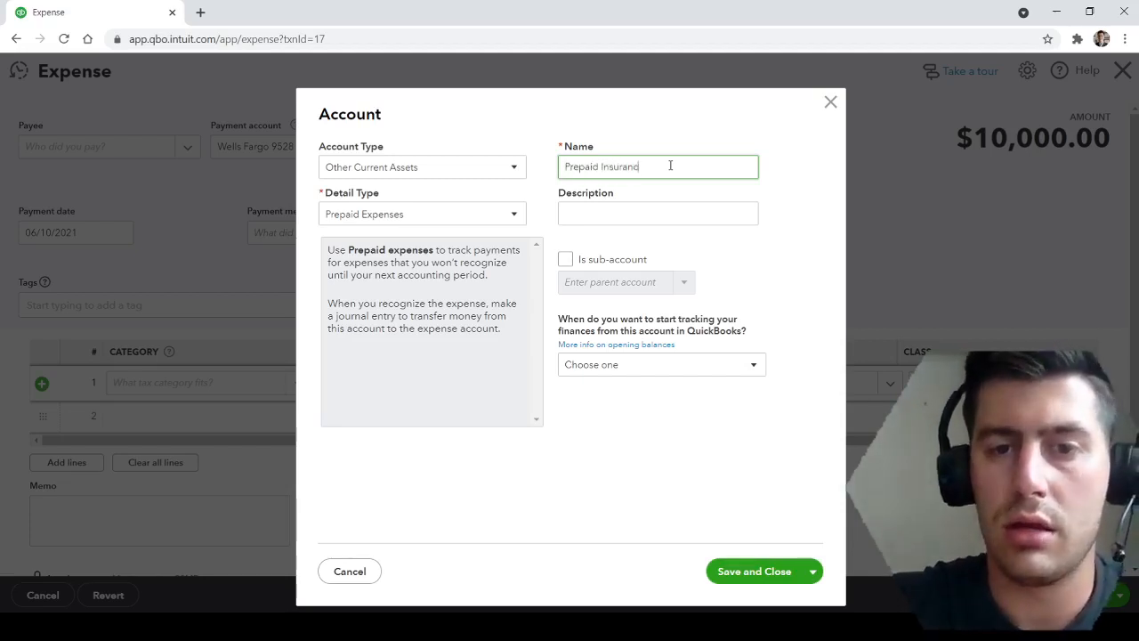
text(e)
click(726, 578)
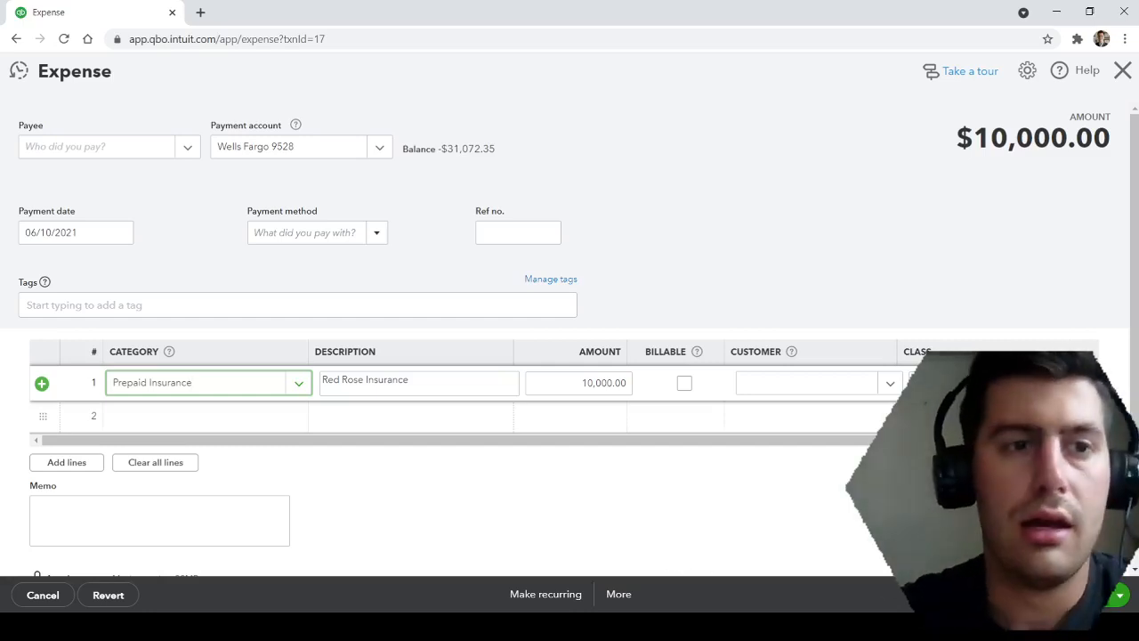
click(670, 511)
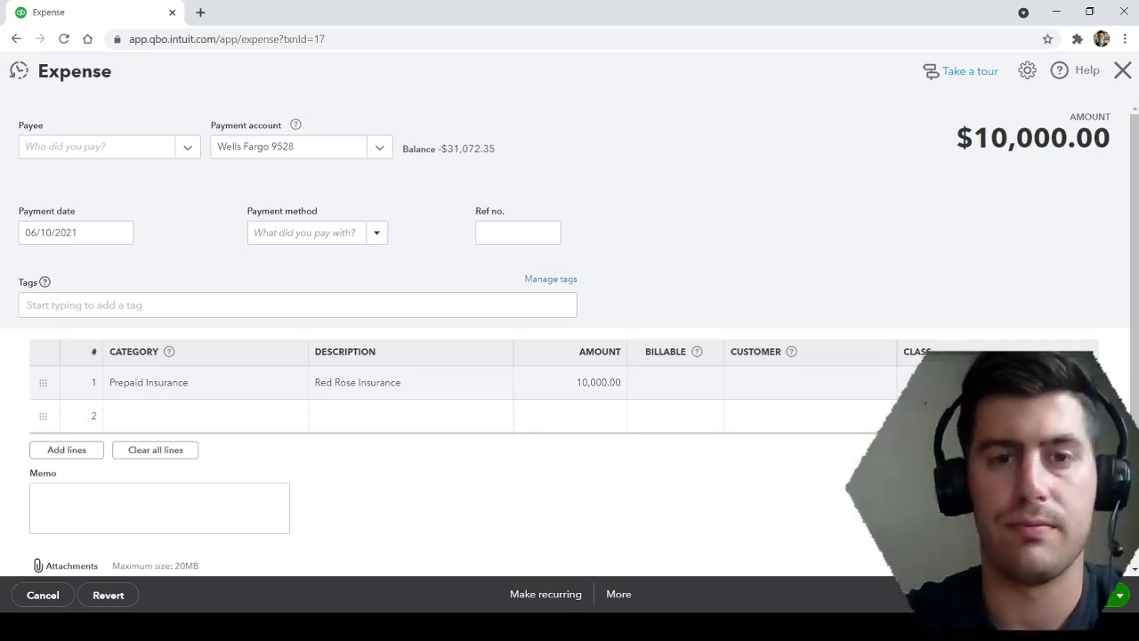
- Save the expense with its Prepaid Insurance category and start a new journal entry
click(1063, 594)
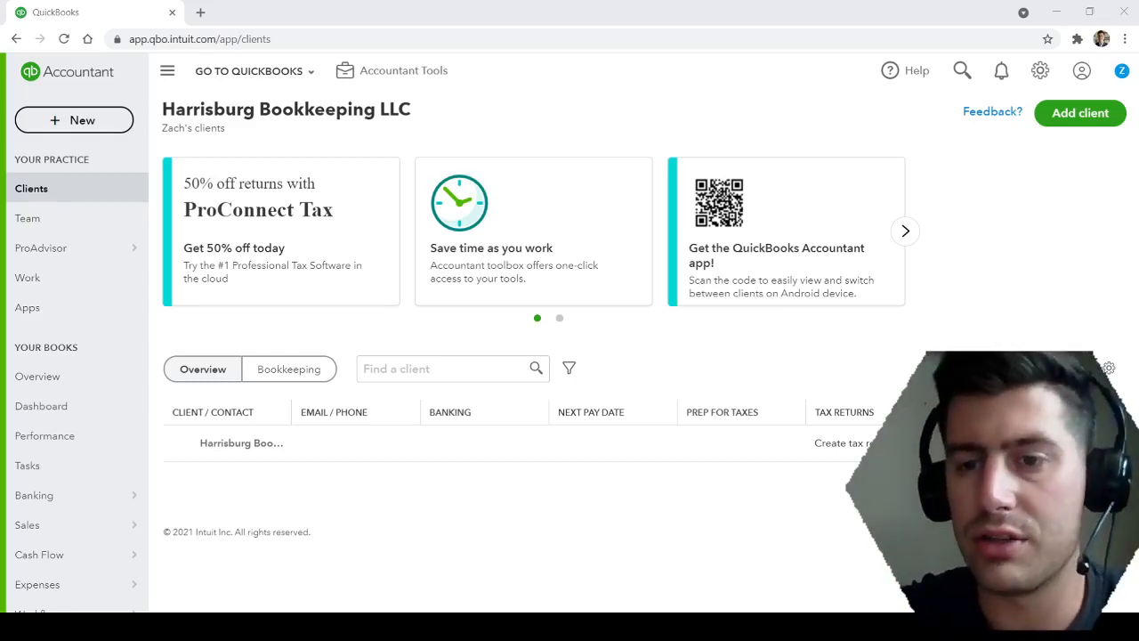
click(1019, 158)
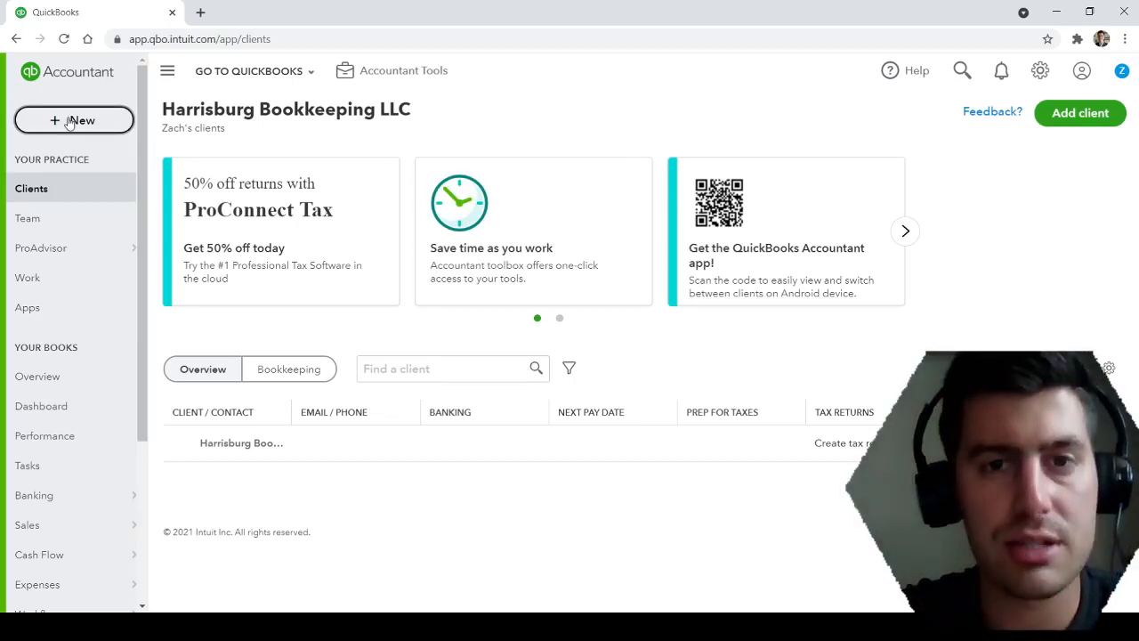
click(71, 122)
click(589, 261)
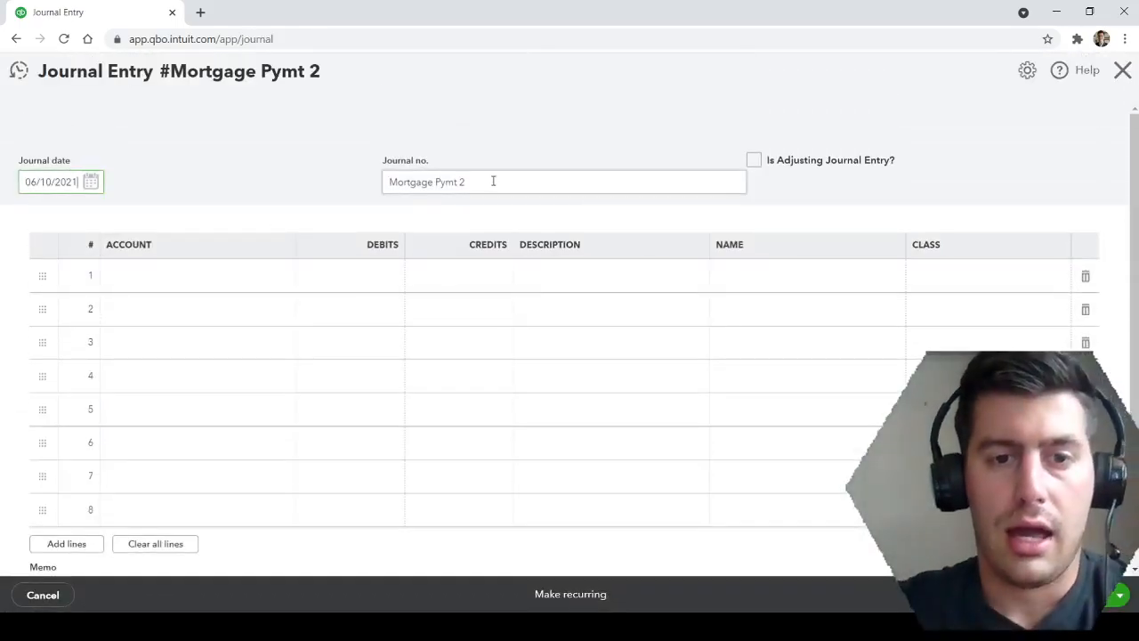
- Replace the journal number with "June Insurance Expens"
drag(461, 183, 175, 179)
text(Ju ne)
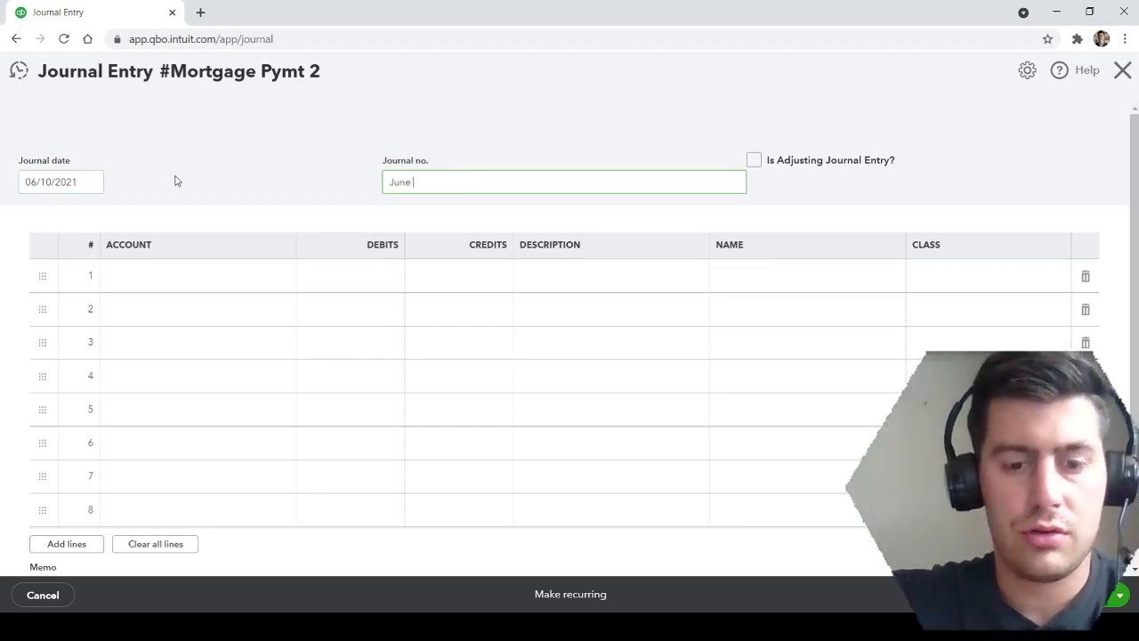
text( Insurance )
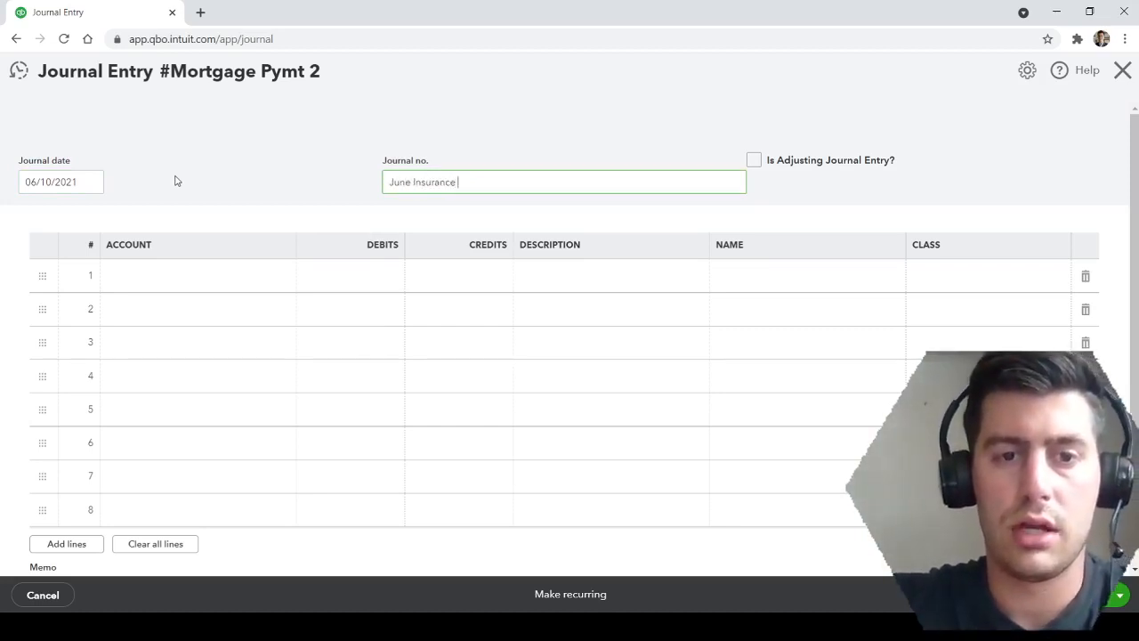
text(Expens)
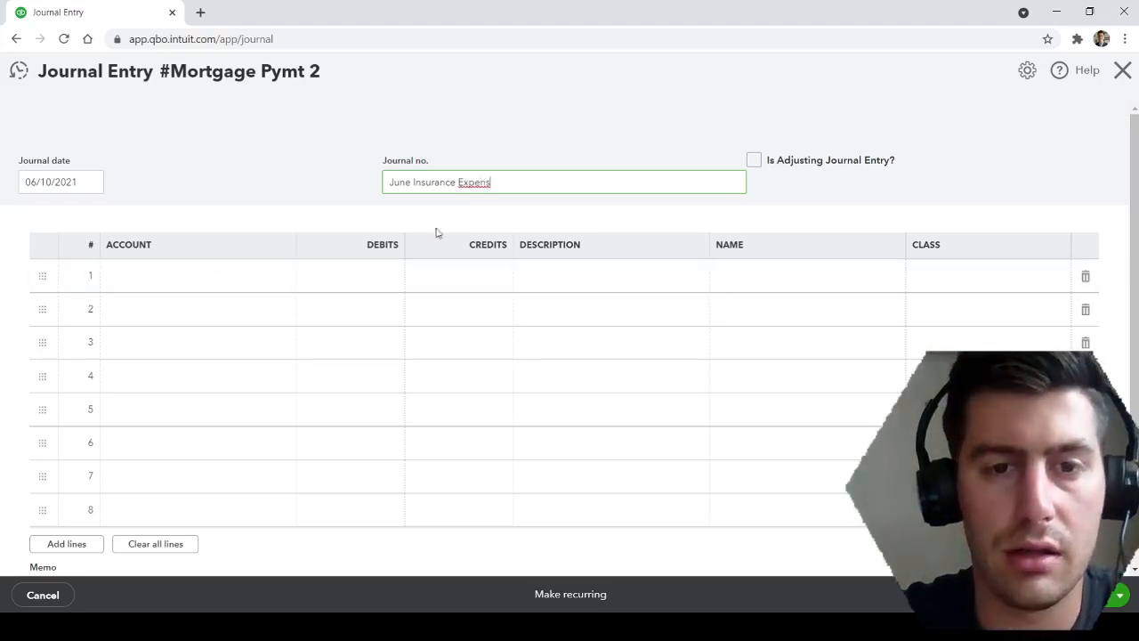
- Fill the first journal line with the Insurance expense account and a debit of 833
click(242, 283)
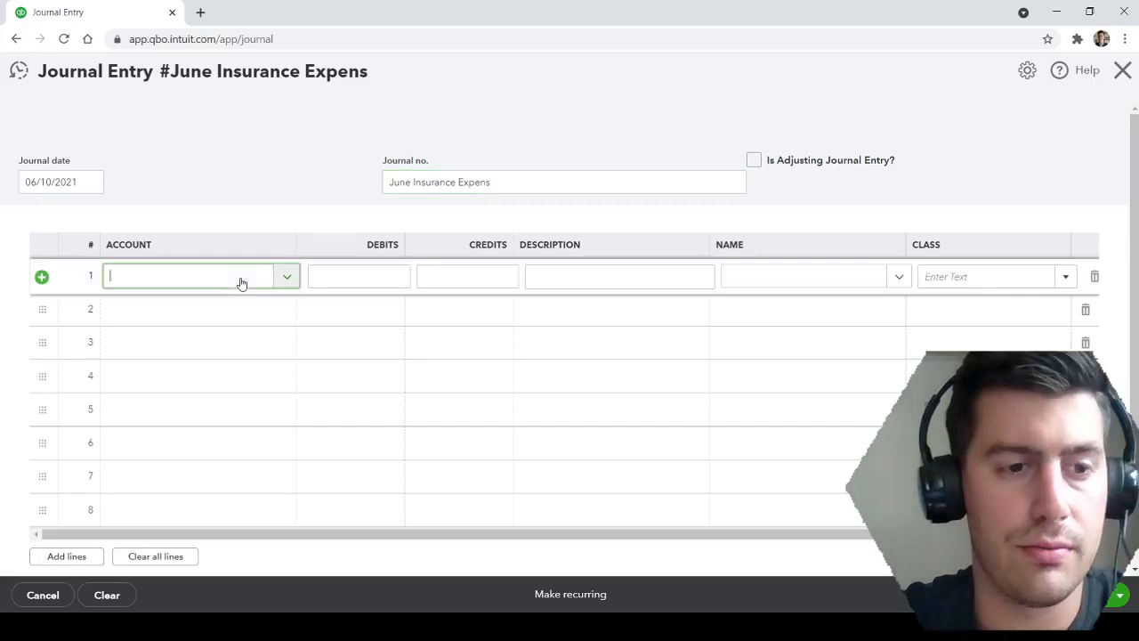
text(ins)
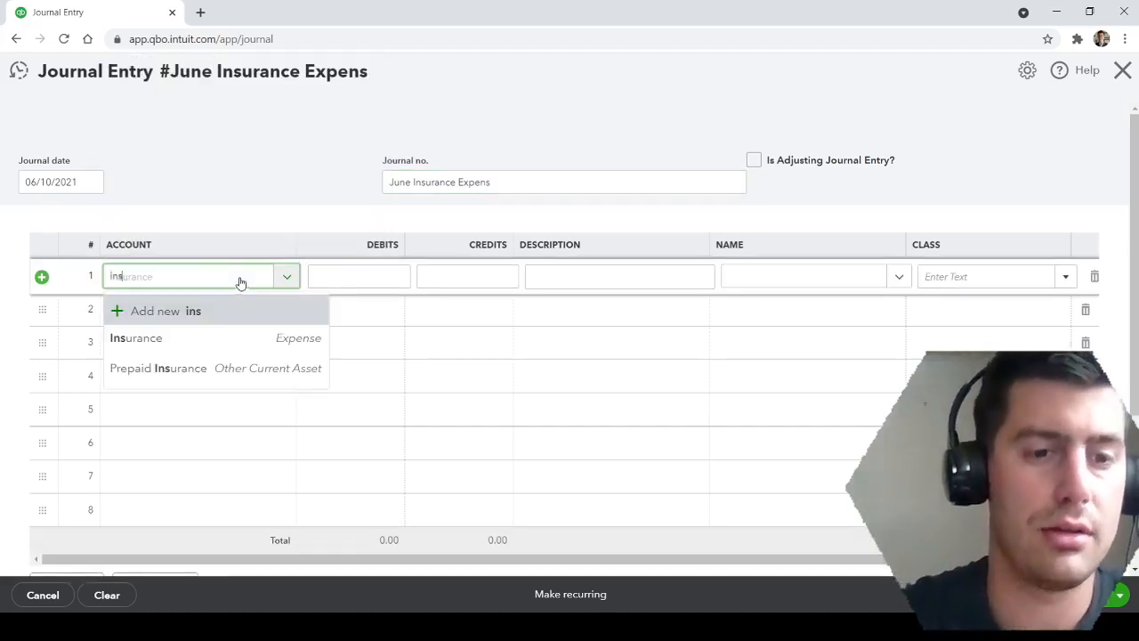
click(240, 339)
click(378, 273)
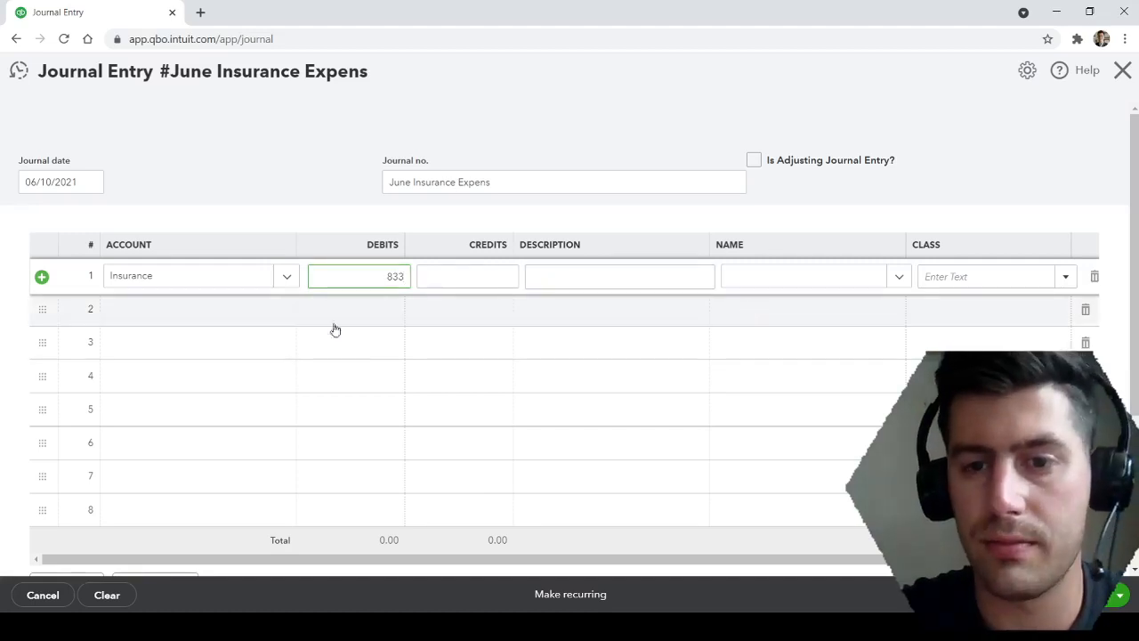
- Fill the second journal line with the Prepaid Insurance account and a credit of 833.00, and save the journal entry
click(197, 319)
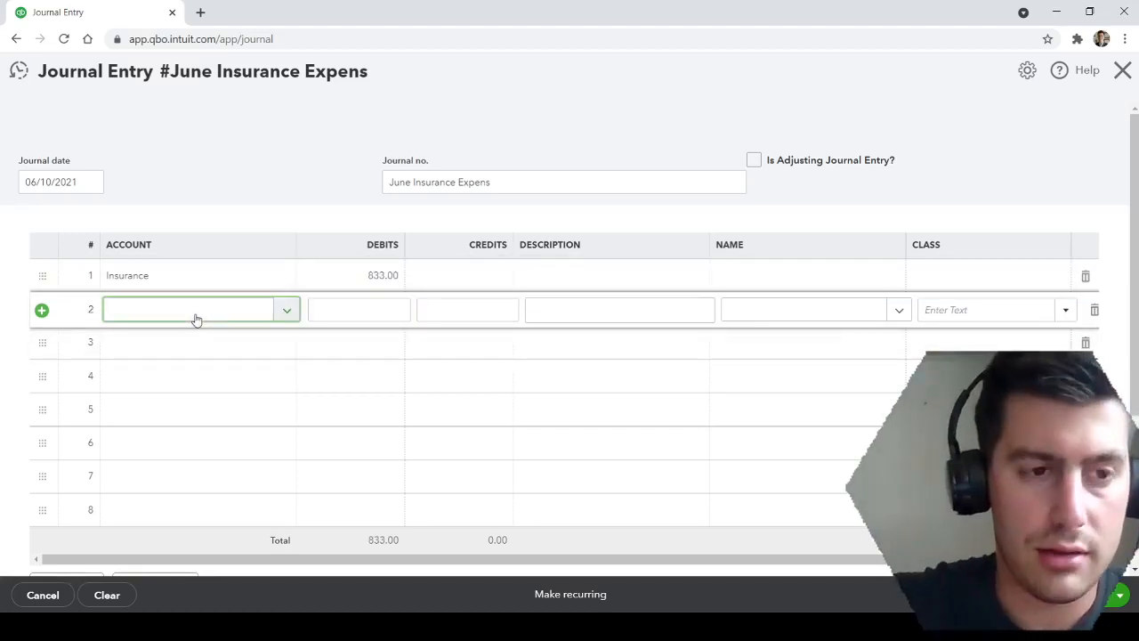
text(pre)
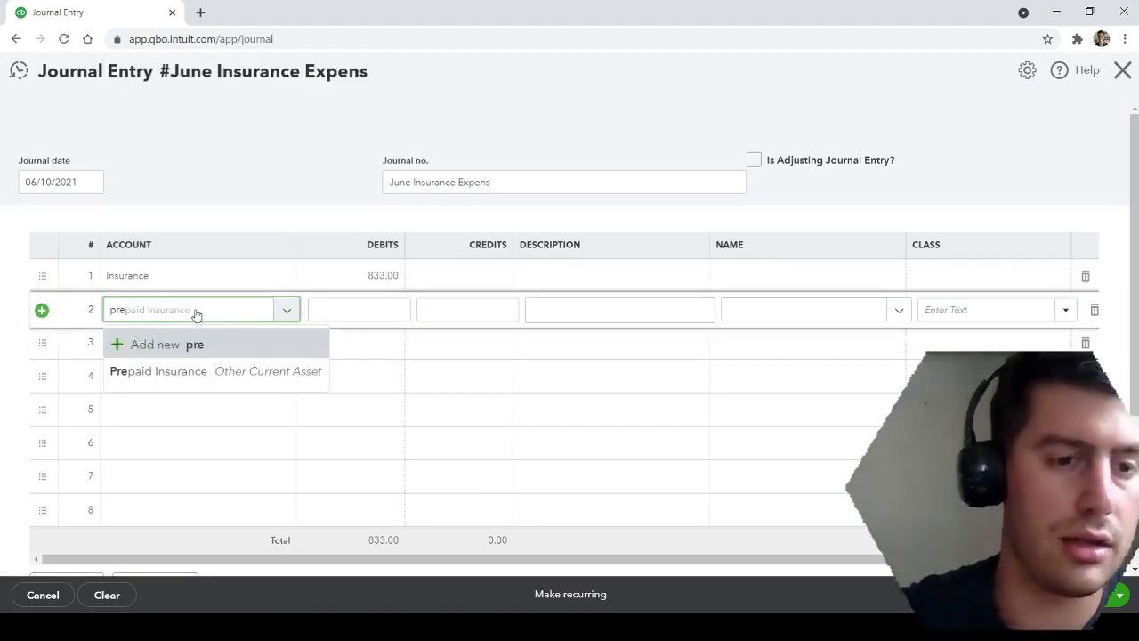
click(249, 378)
click(297, 157)
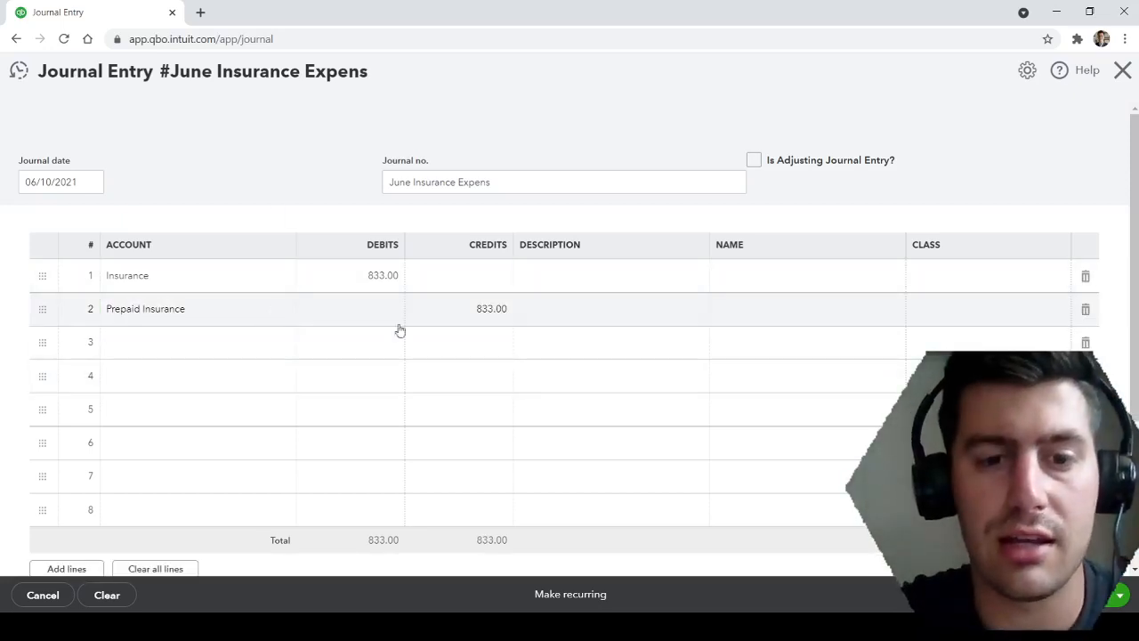
click(222, 283)
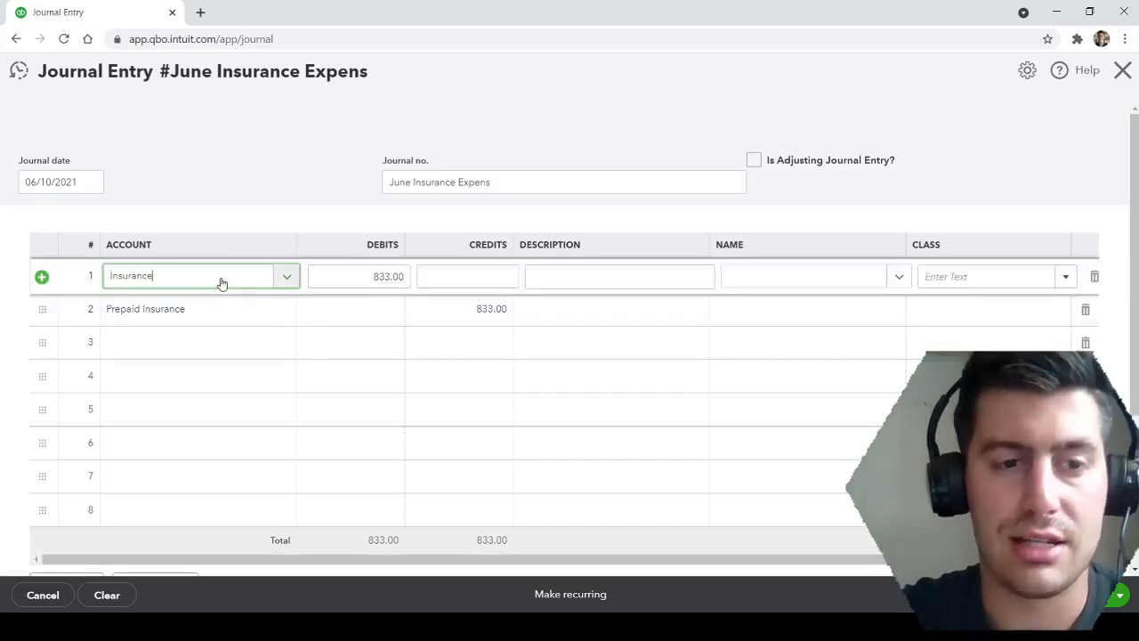
click(289, 182)
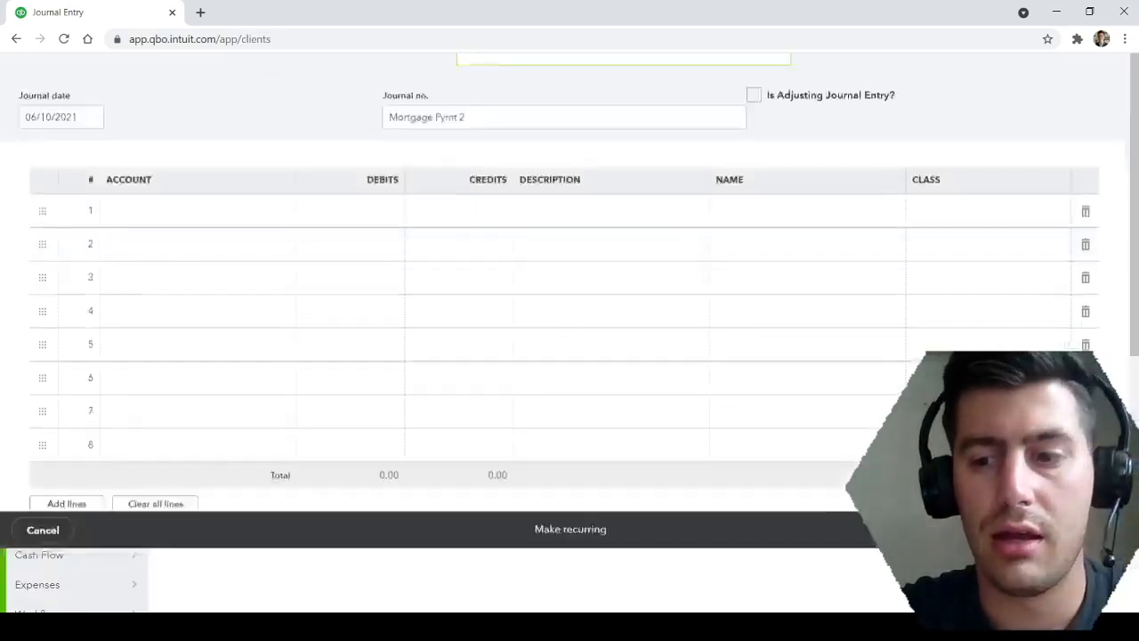
- Open the Balance Sheet report from the favorite reports
scroll(53, 532, down, 3)
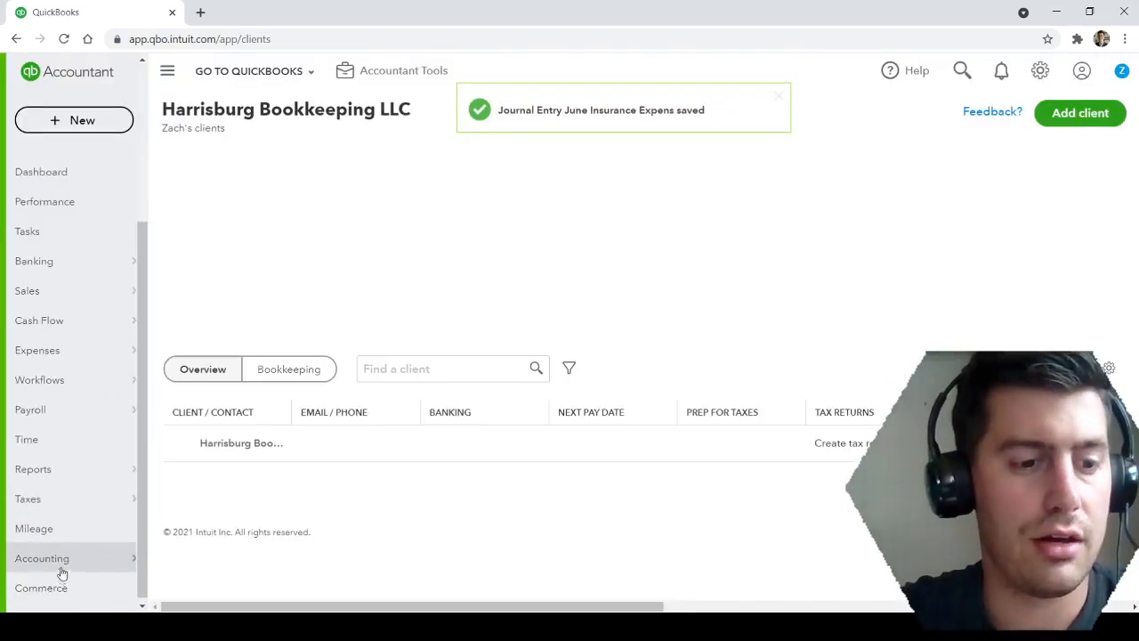
mouse_move(48, 468)
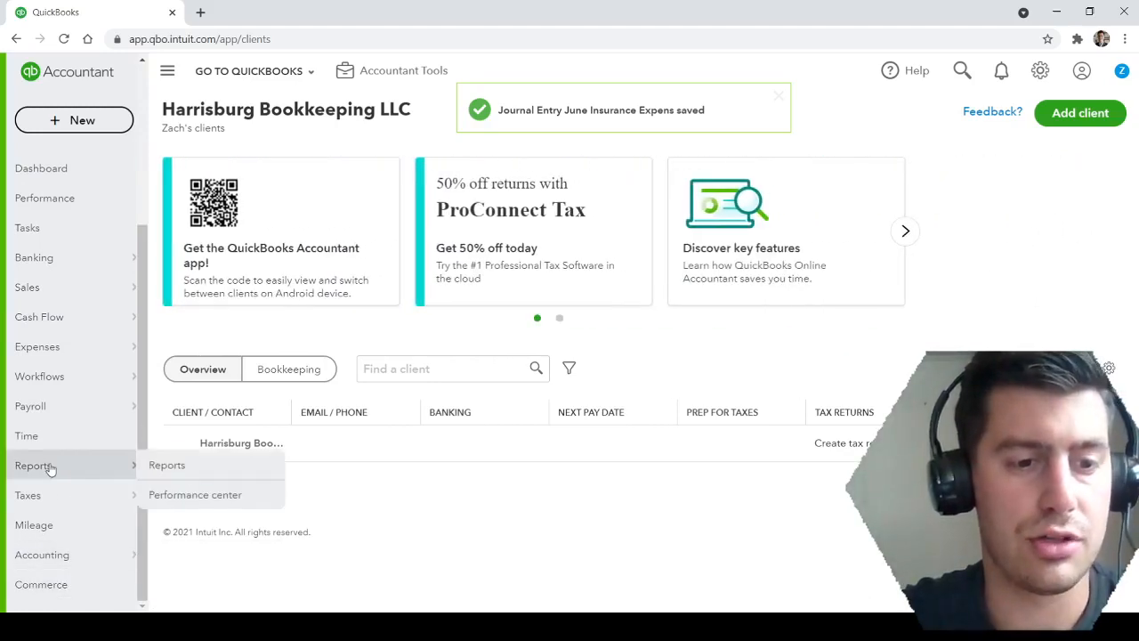
click(194, 469)
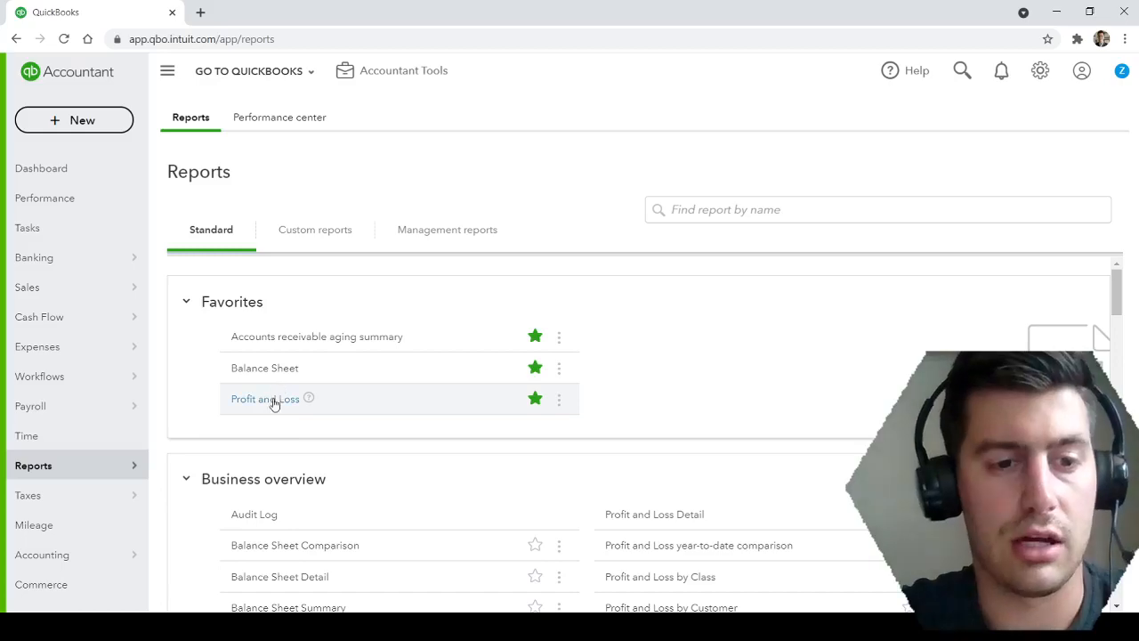
click(276, 370)
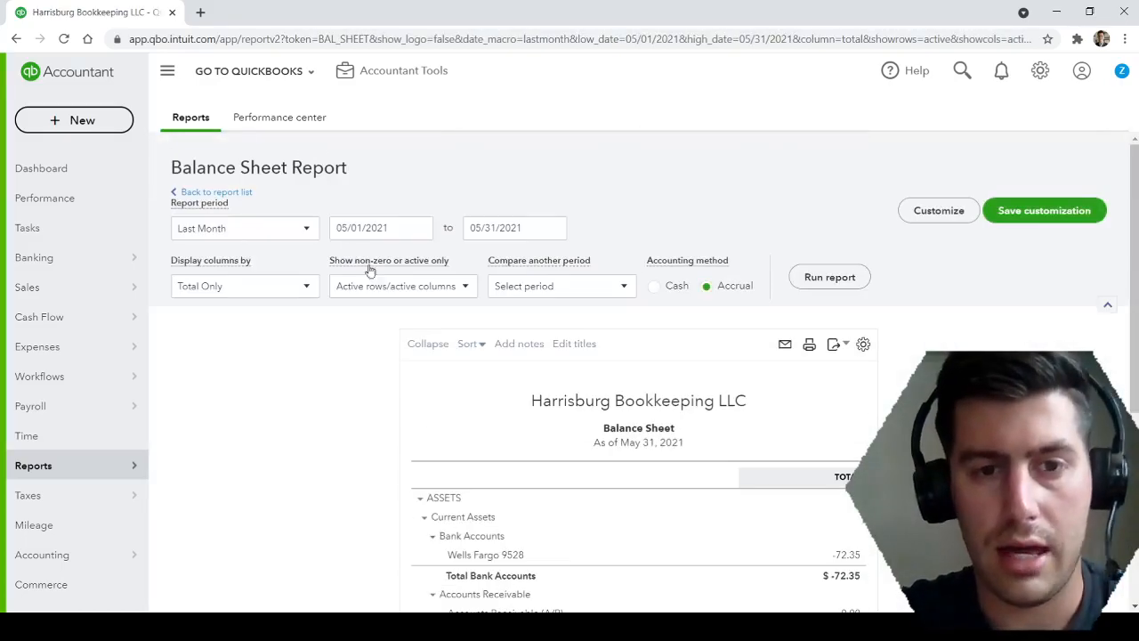
- Run the Balance Sheet for the Today period and examine the Prepaid Insurance balance under Other Current Assets
click(294, 230)
scroll(279, 297, up, 3)
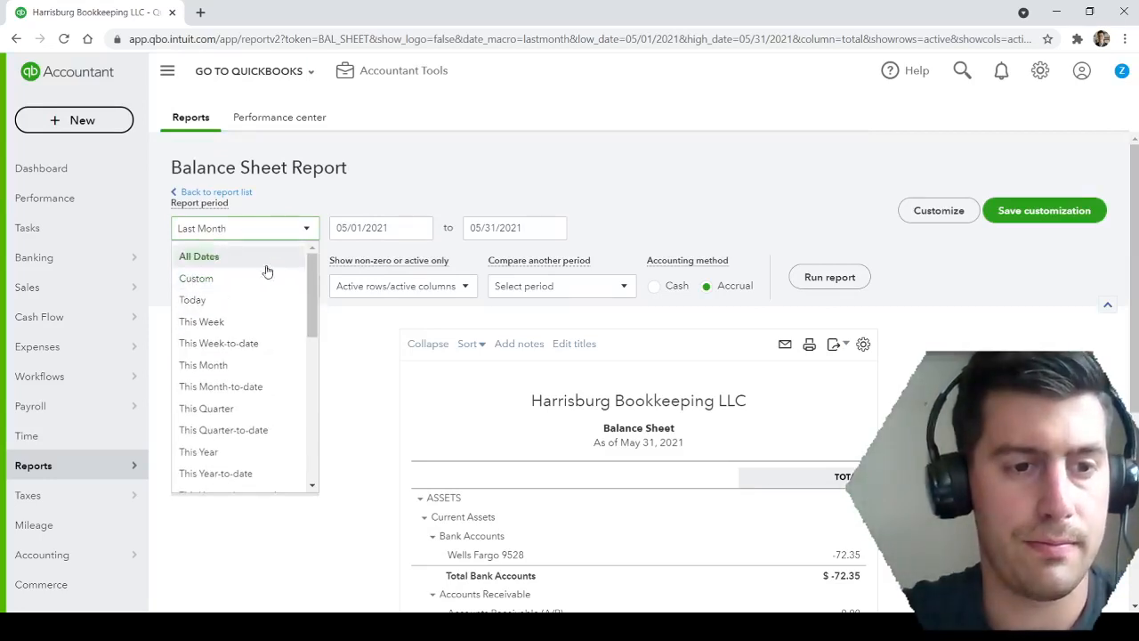
click(267, 300)
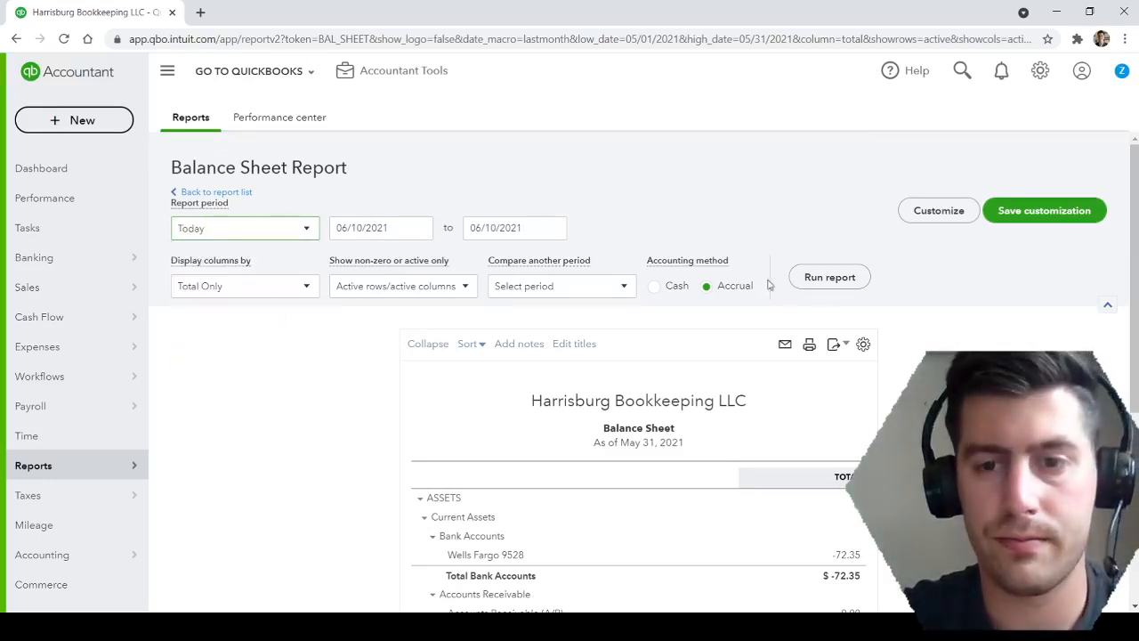
click(828, 277)
scroll(584, 356, down, 2)
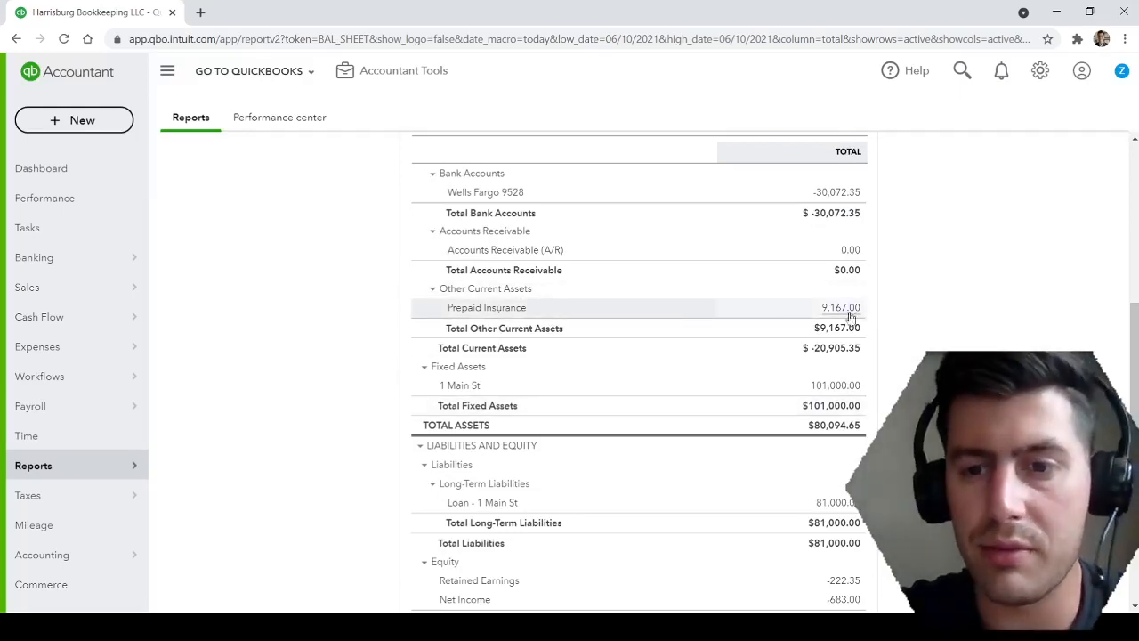
drag(879, 311, 772, 312)
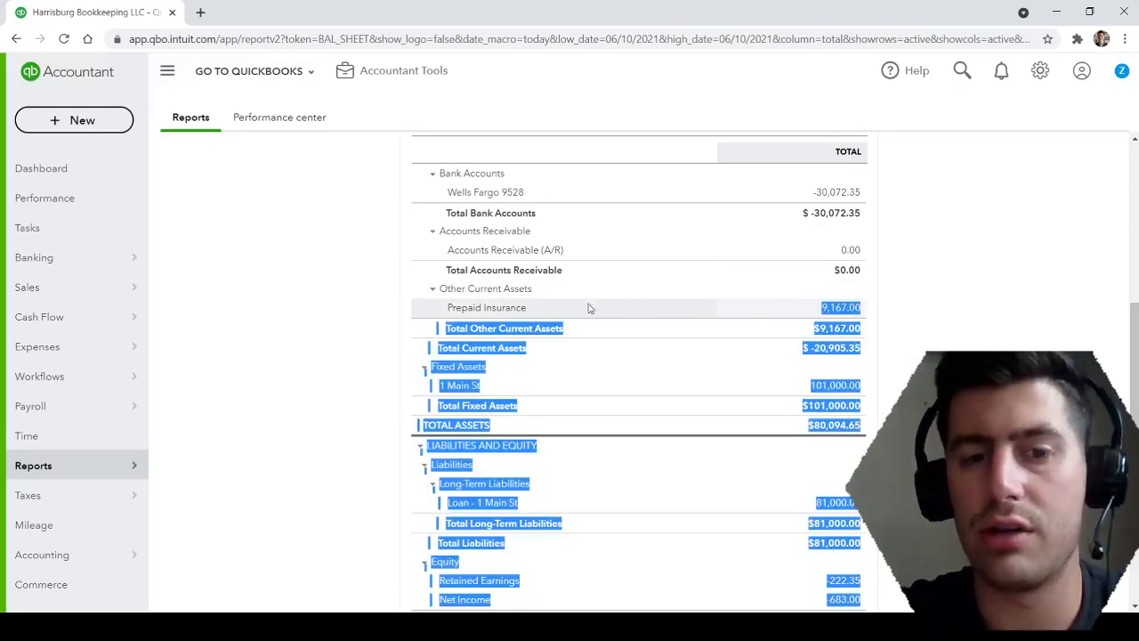
click(396, 312)
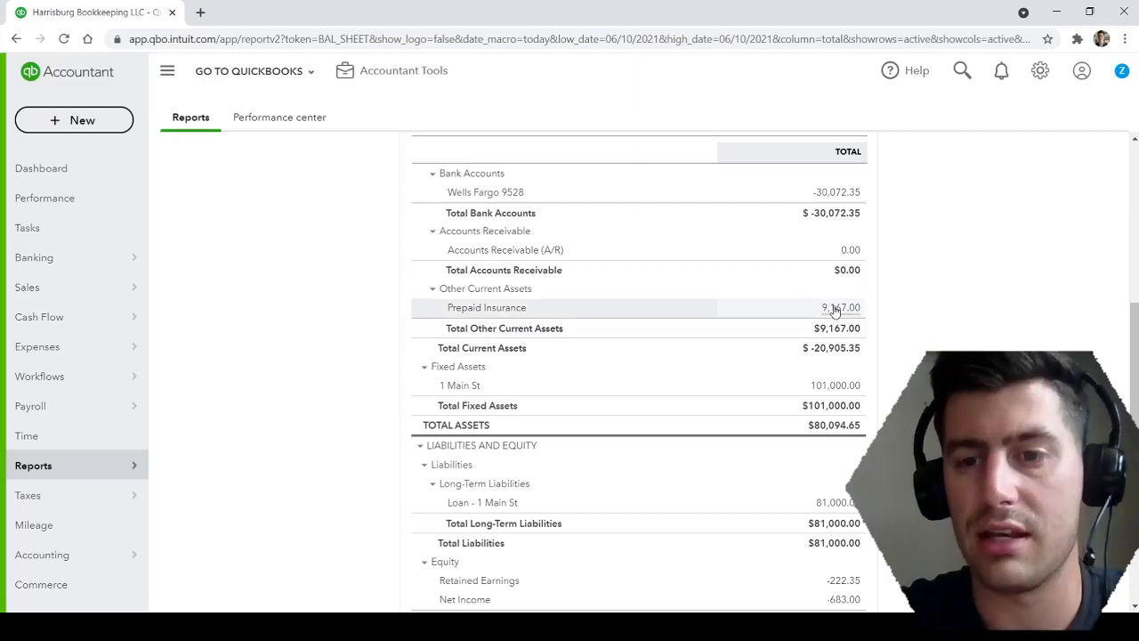
scroll(765, 299, up, 5)
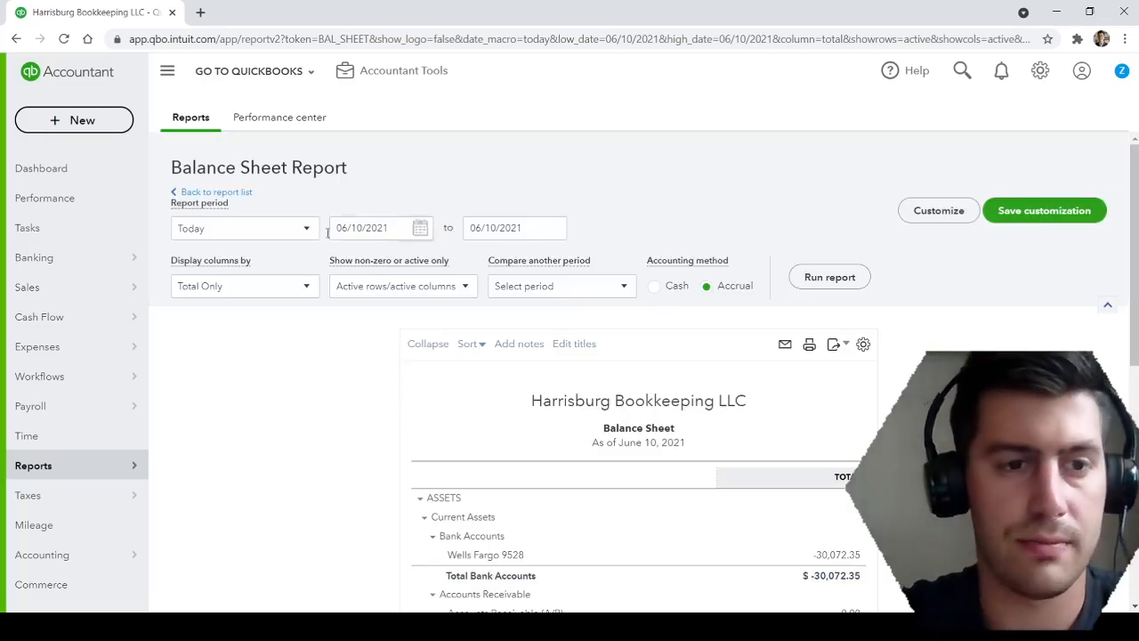
- Return to the report list and open the Profit and Loss report
click(308, 231)
click(227, 192)
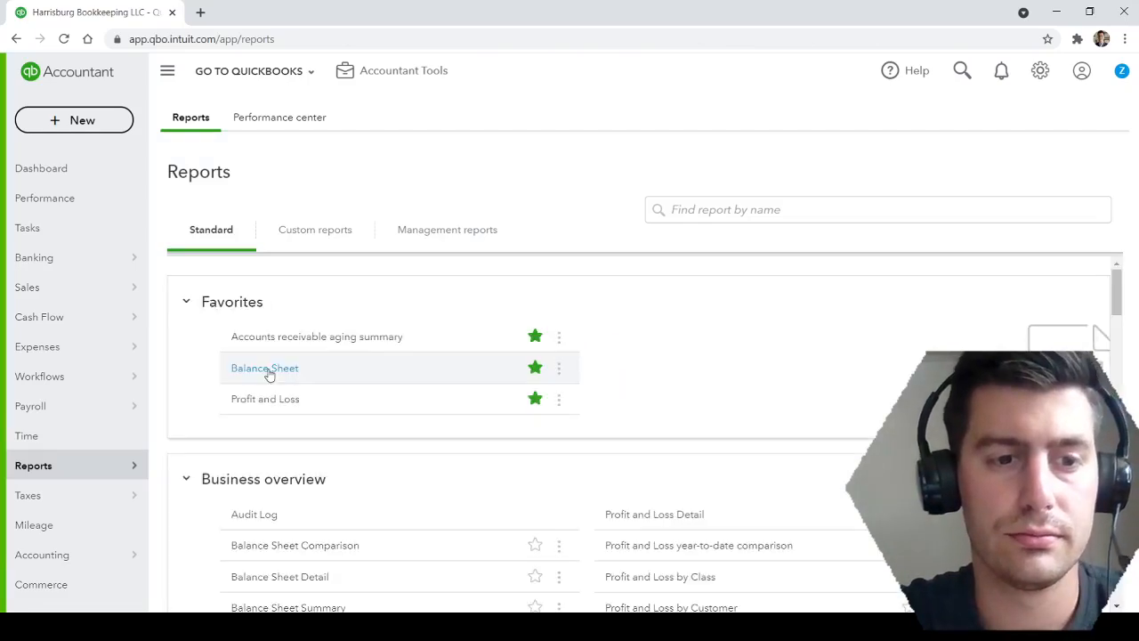
click(260, 402)
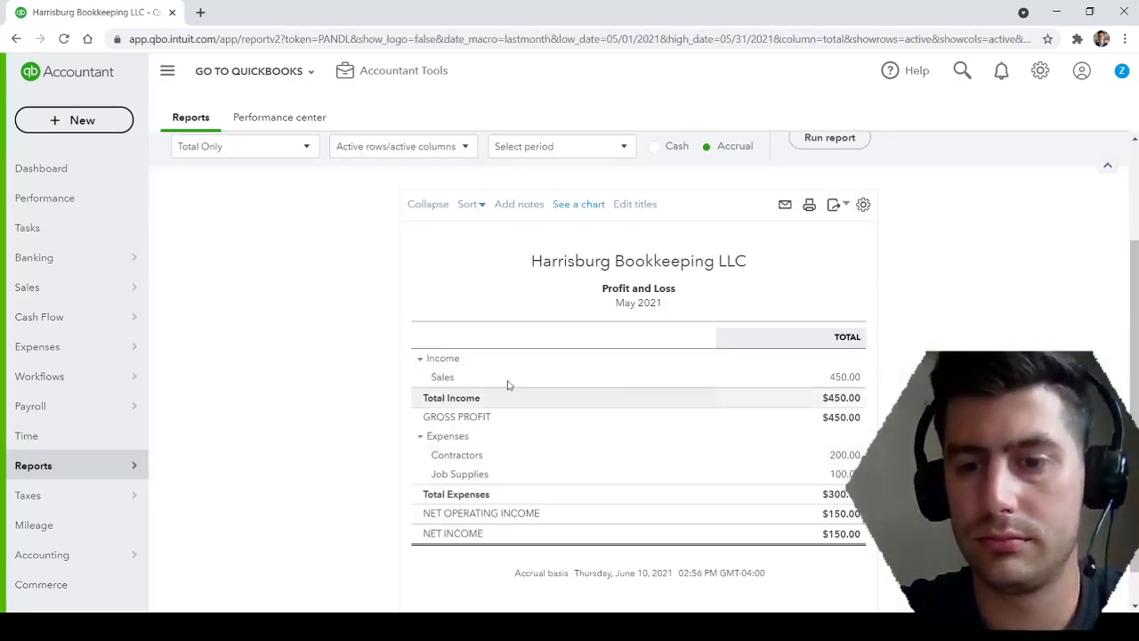
- Run the Profit and Loss report for the Today period and examine the Insurance expense
scroll(374, 320, up, 2)
click(267, 230)
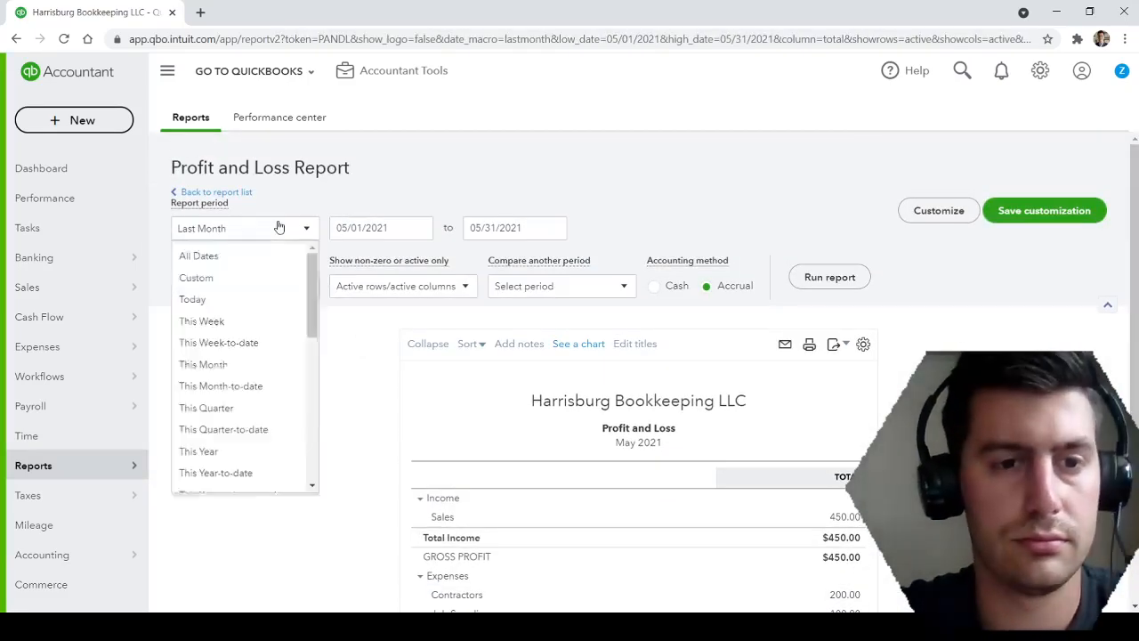
scroll(242, 280, down, 3)
scroll(242, 267, up, 3)
click(214, 300)
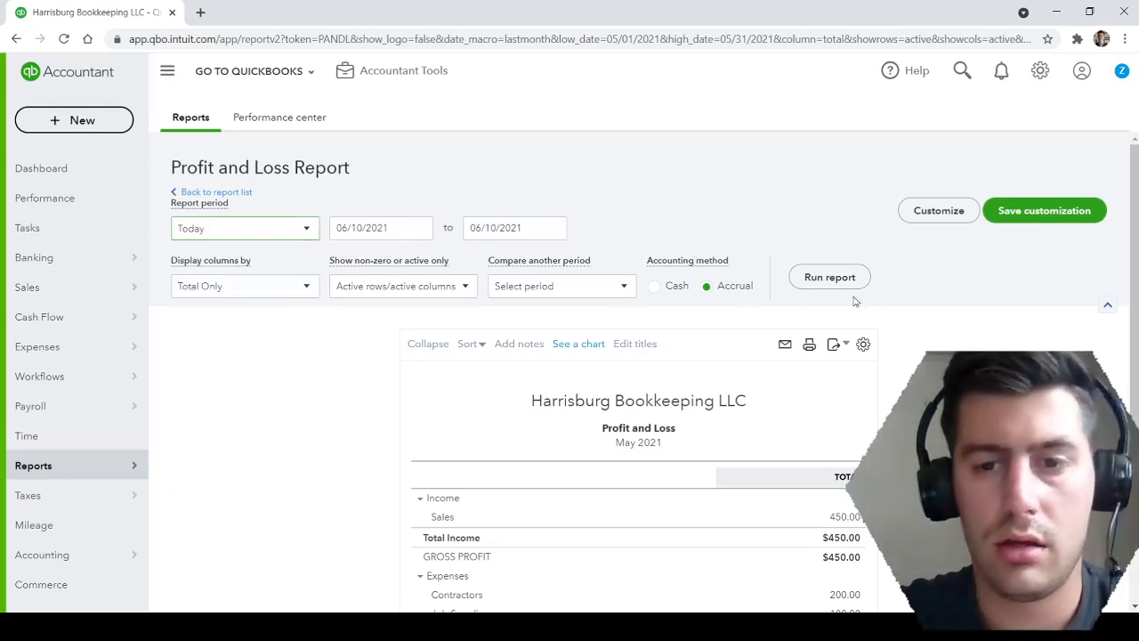
click(857, 278)
scroll(712, 516, down, 1)
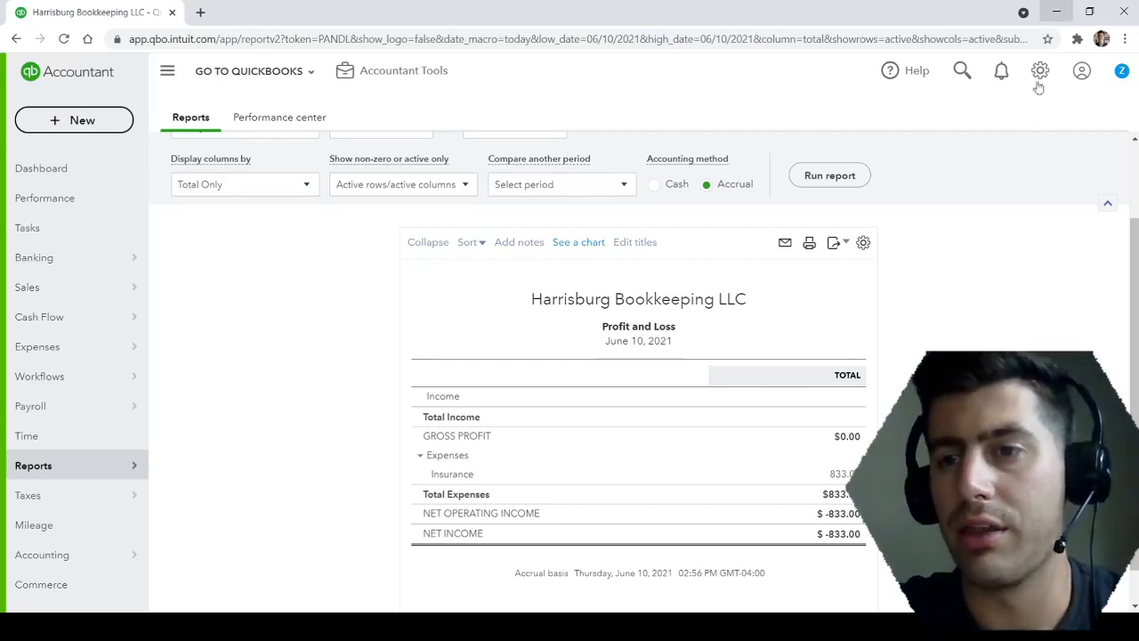
scroll(996, 338, up, 2)
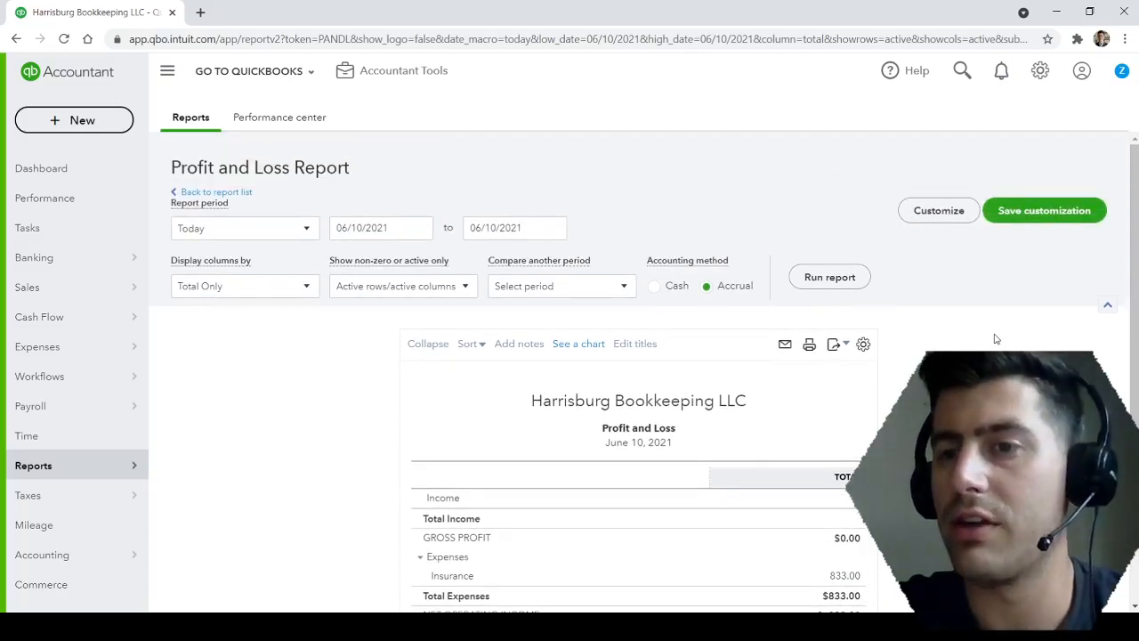